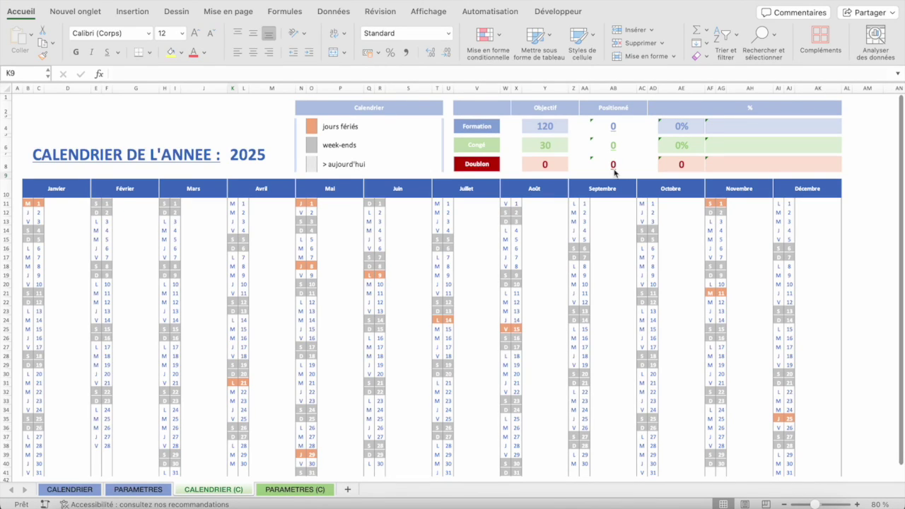
- Inspect the calendar's date formulas in D11, F11 and the day-letter column B
click(78, 204)
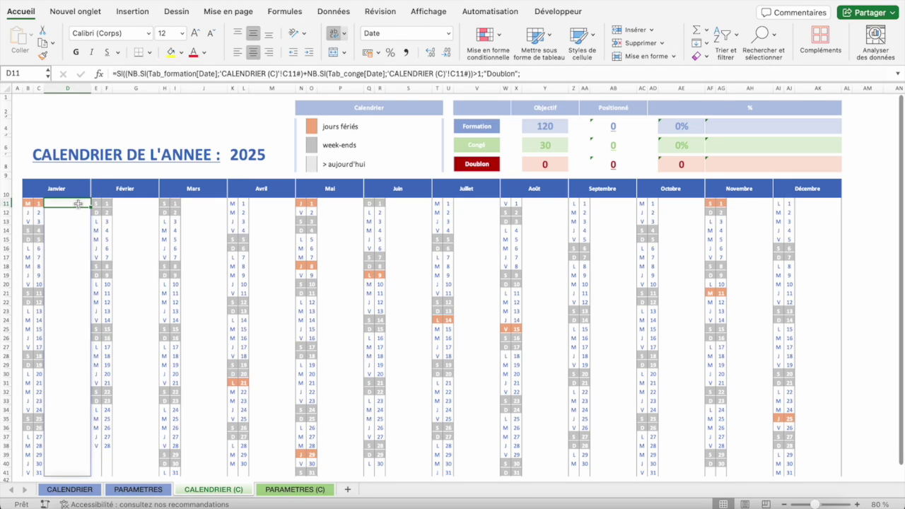
key(Right)
key(Right)
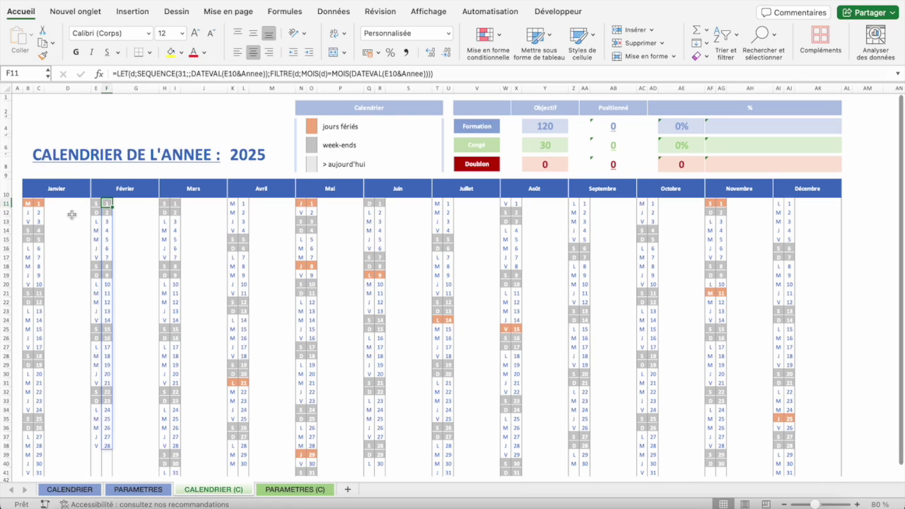
click(26, 204)
- Try the calendar year as 2026, then restore it to 2025
click(239, 147)
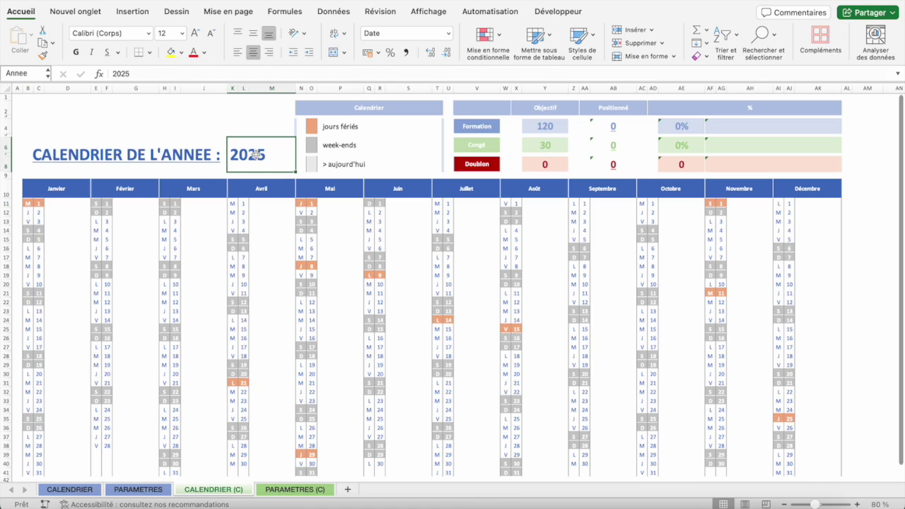
text(2026)
key(Return)
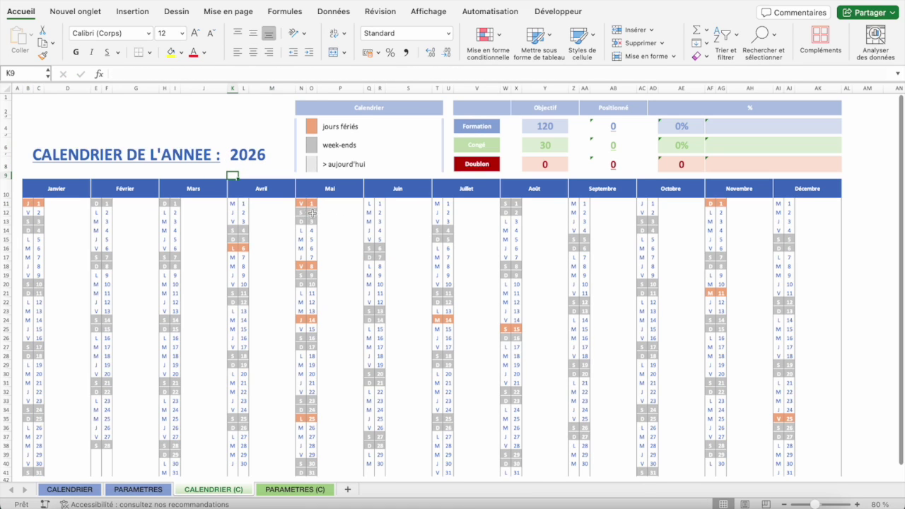
double_click(252, 155)
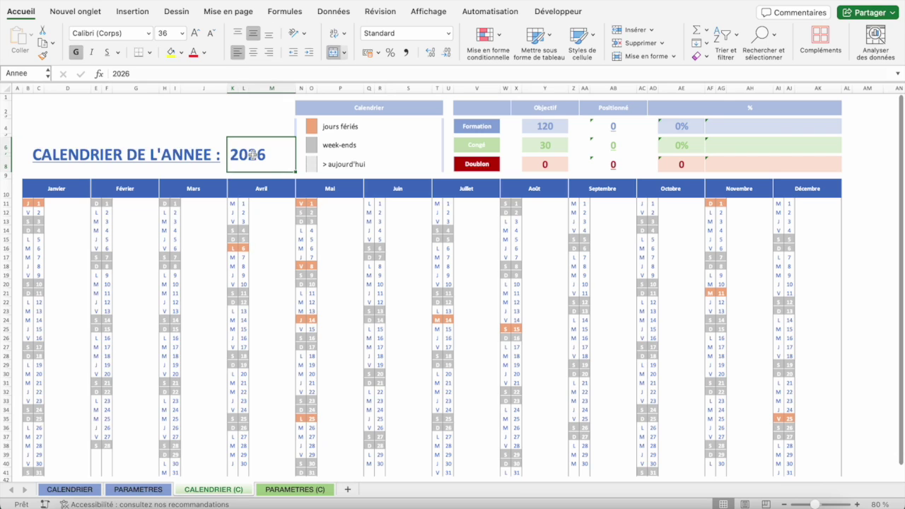
key(BackSpace)
text(5)
key(Return)
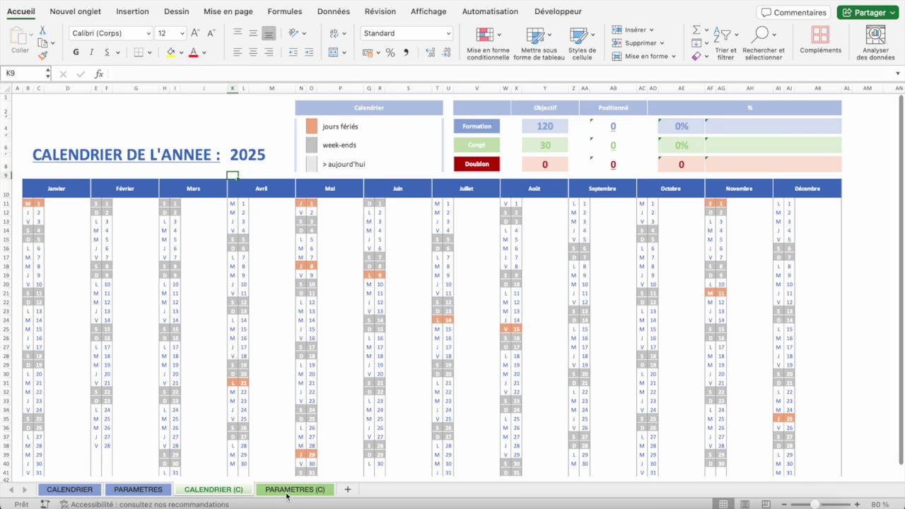
click(289, 489)
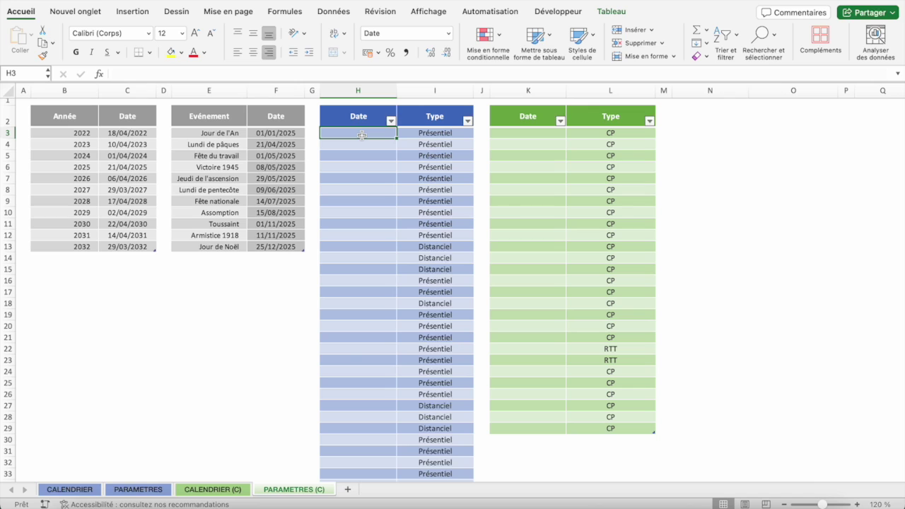
- Enter training date 02/01/2025 and check 2 January on the CALENDRIER (C) sheet
text(02)
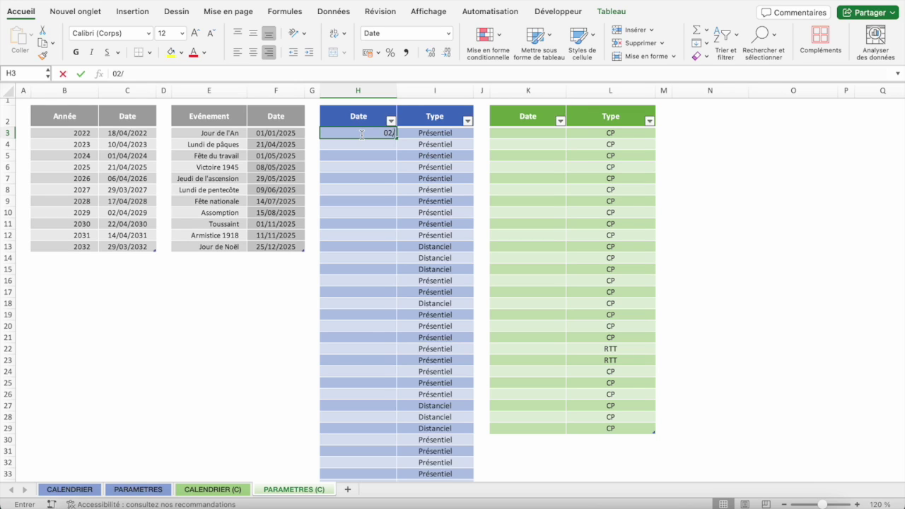
text(/01/202)
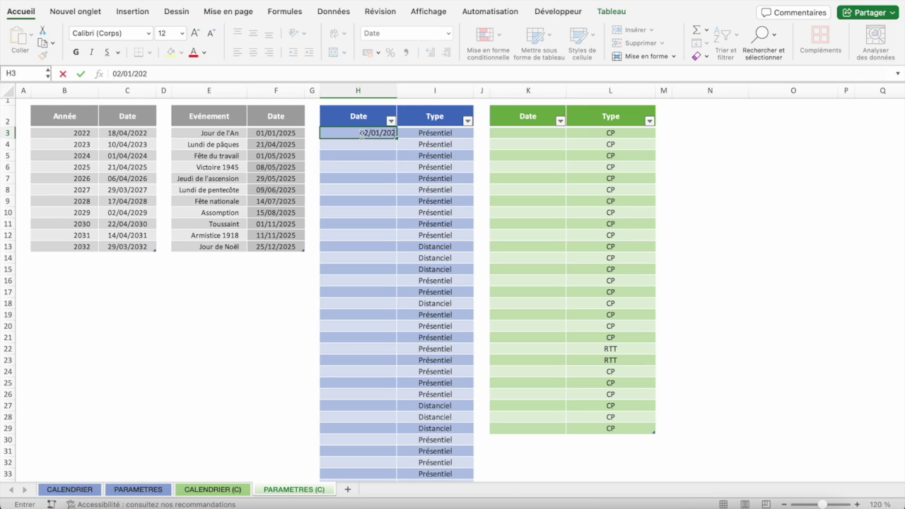
text(5)
key(Return)
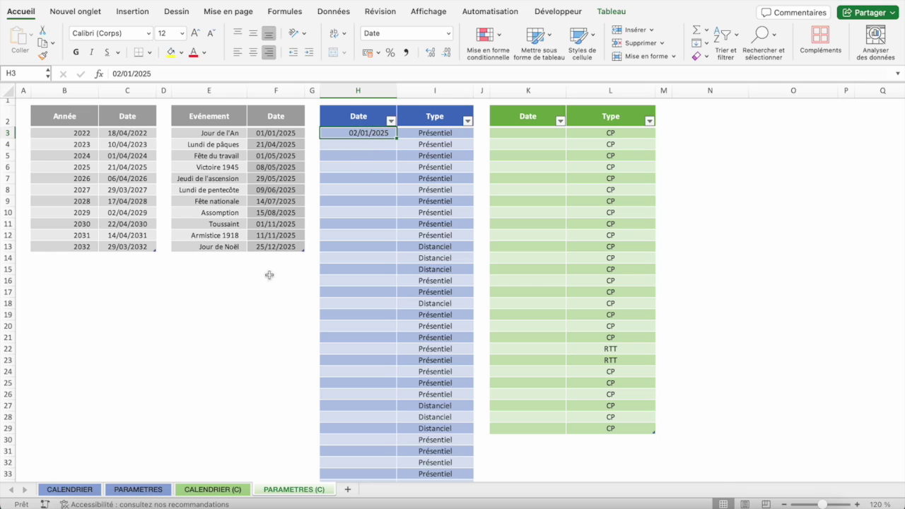
click(212, 490)
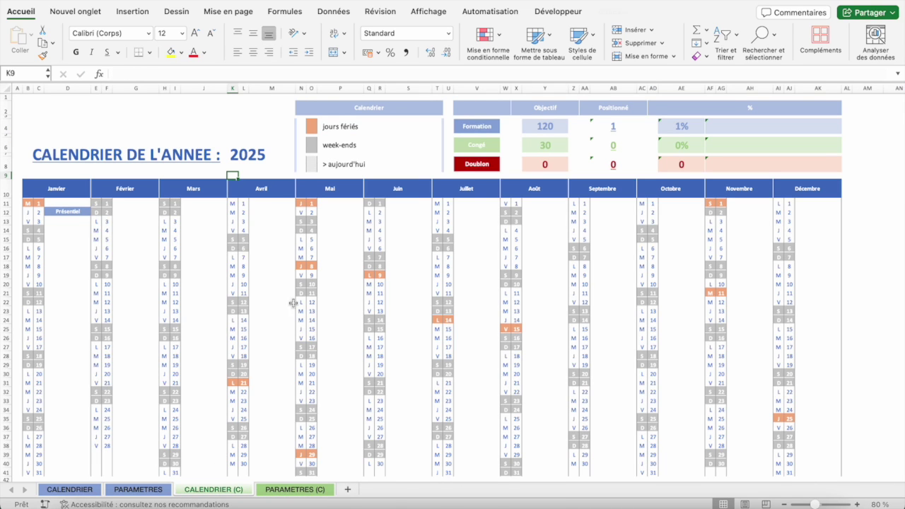
click(65, 212)
- Set the training entry's type to Distanciel and verify it on the calendar
click(296, 490)
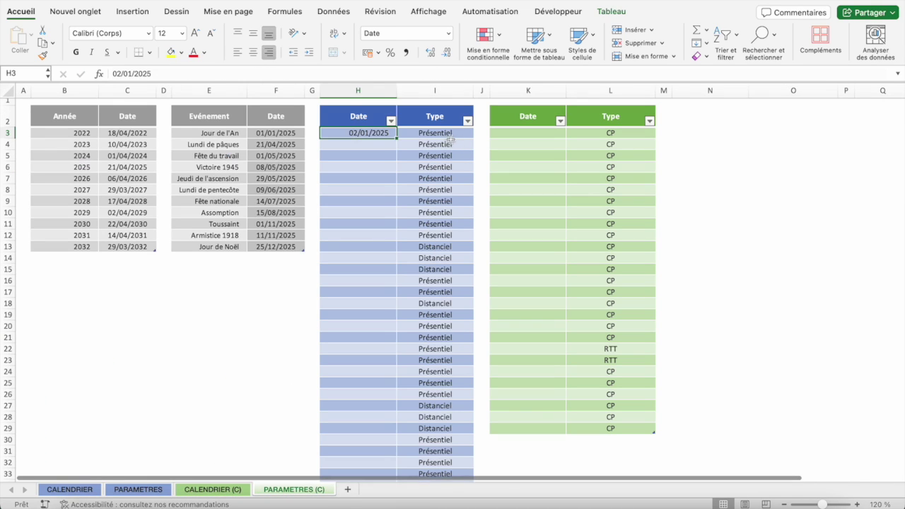
click(453, 135)
click(477, 134)
click(425, 155)
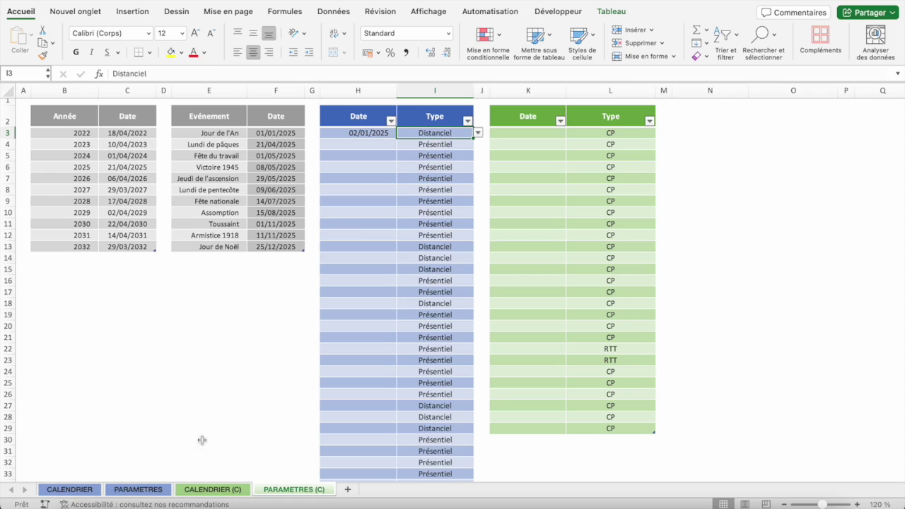
click(199, 490)
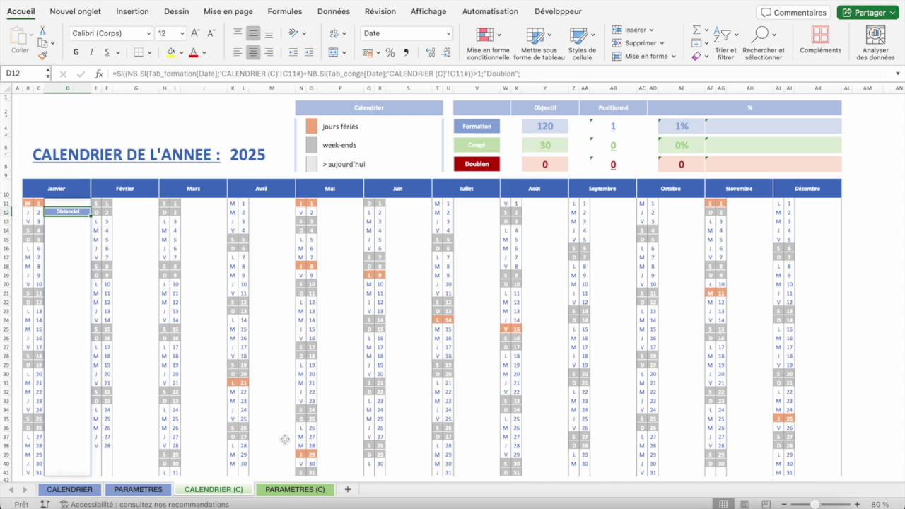
click(290, 490)
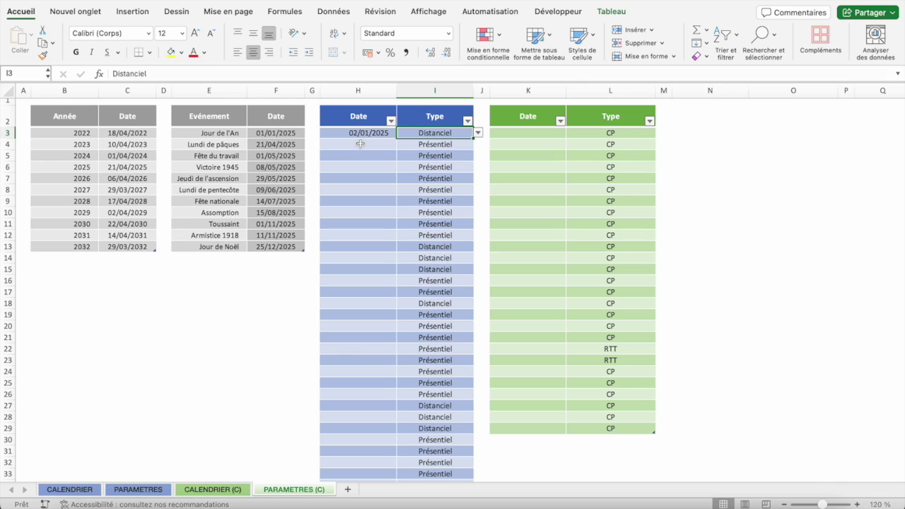
click(360, 143)
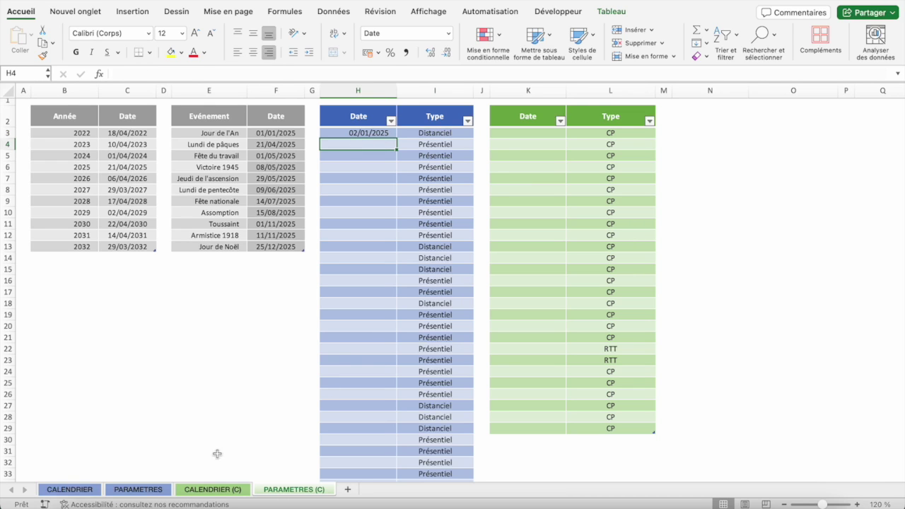
click(214, 490)
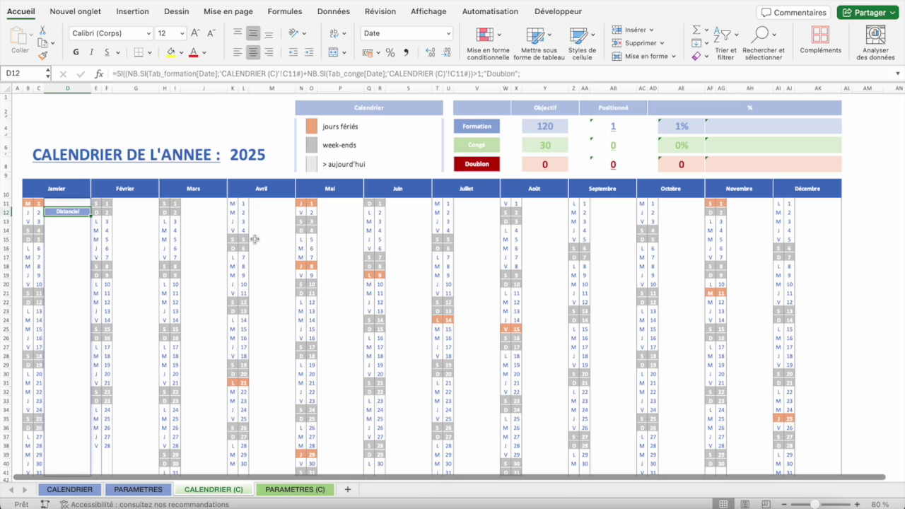
- Test leave date 06/04/2025 in K3, cancel the holiday alert, then select training dates H3:H5
click(294, 489)
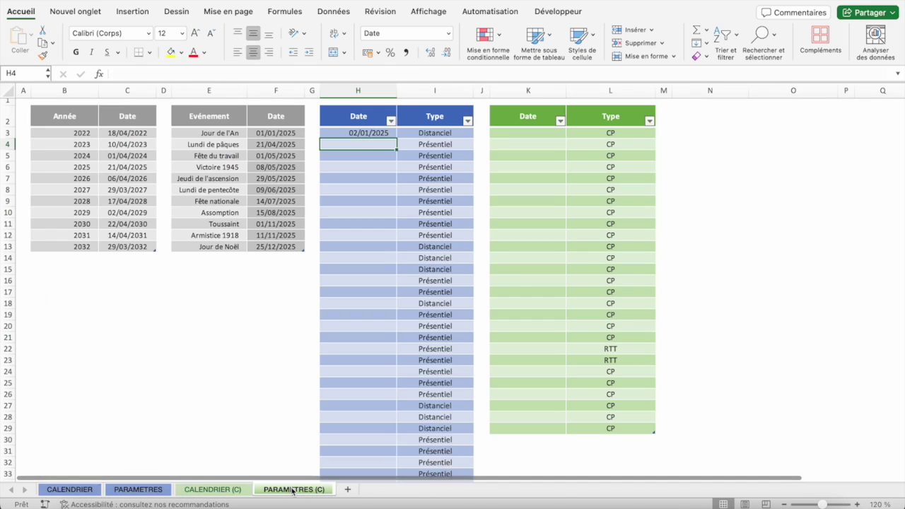
click(510, 132)
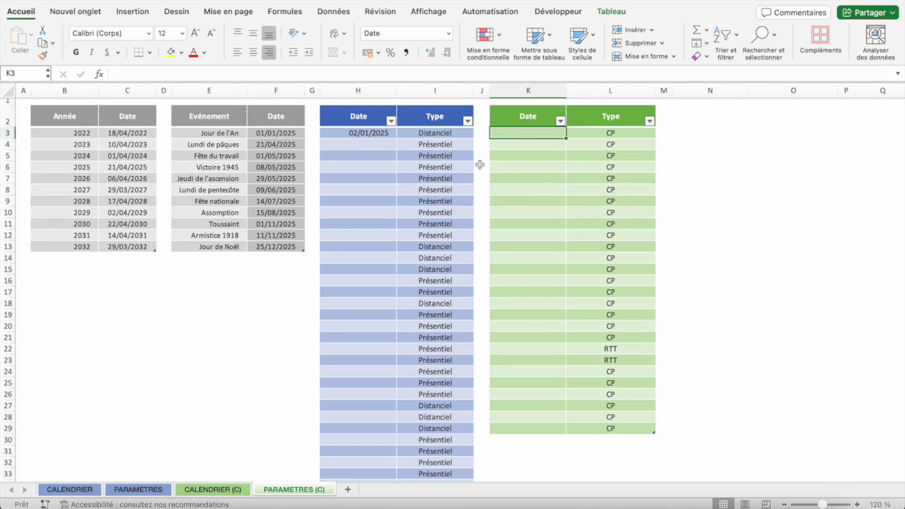
text(06/04)
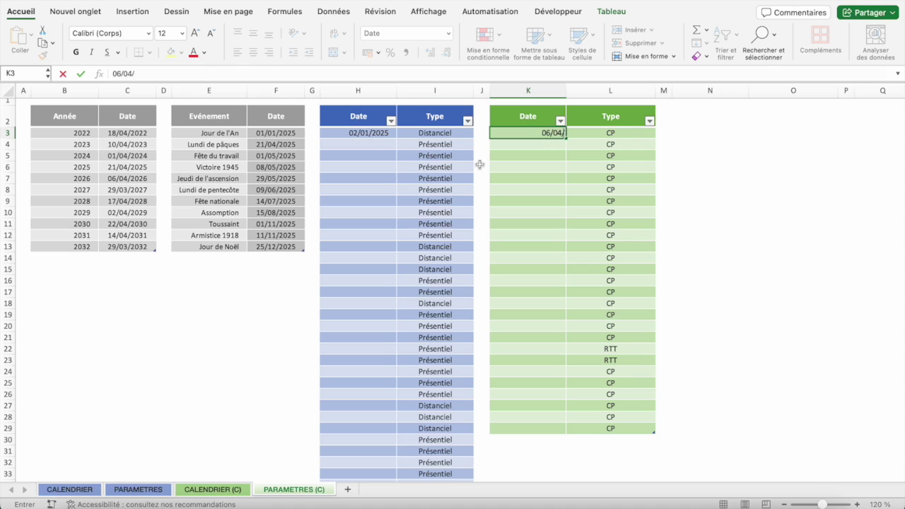
text(/2025)
key(Return)
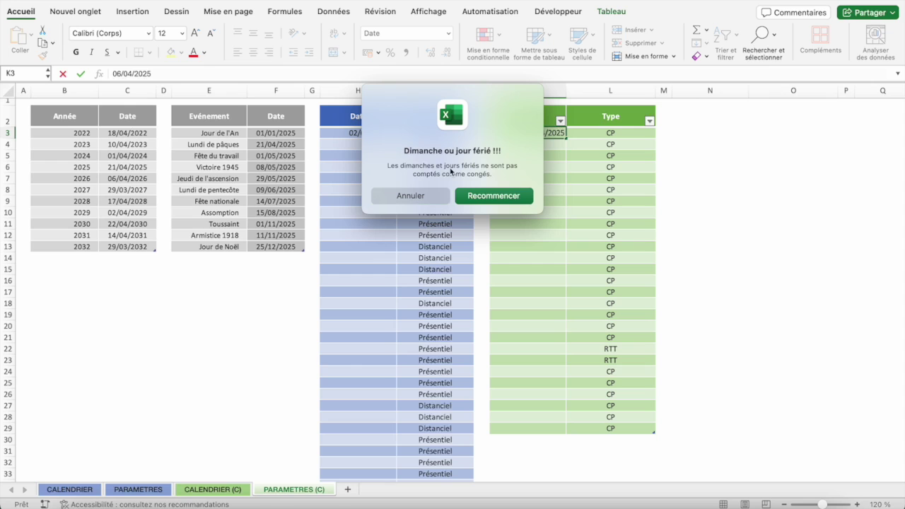
click(426, 197)
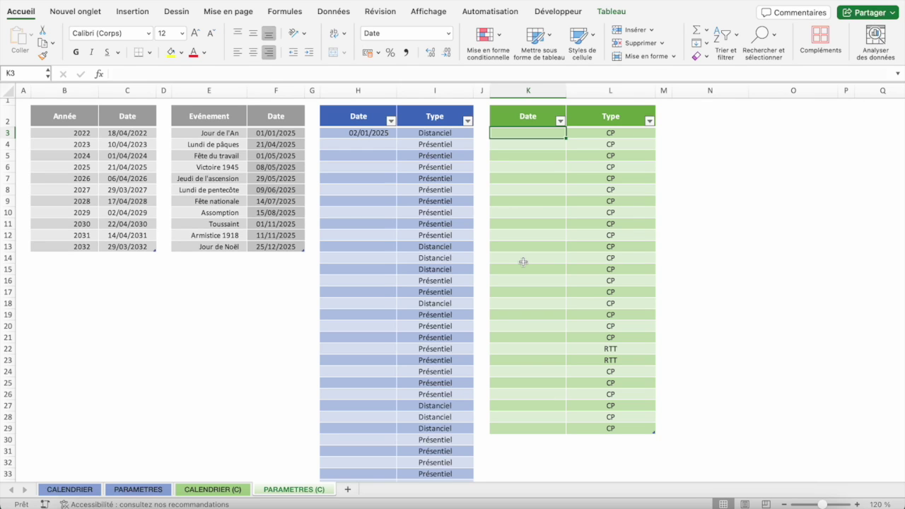
click(362, 133)
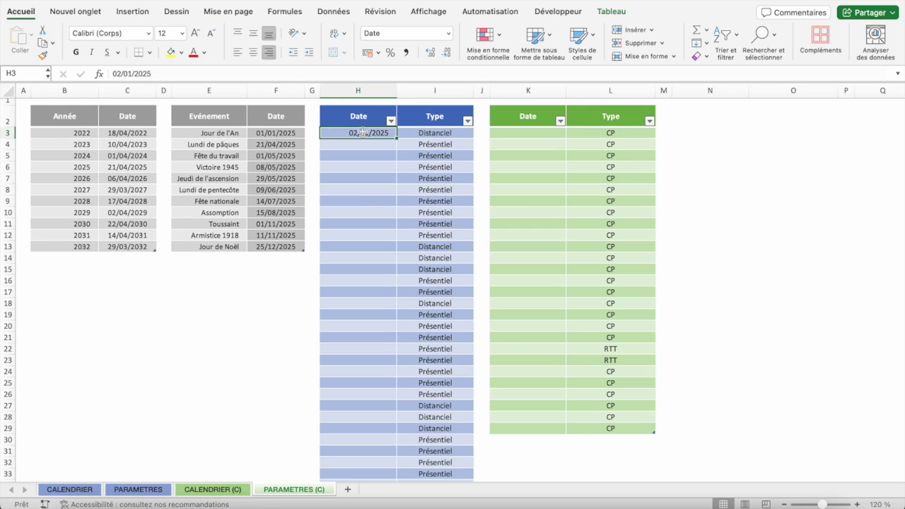
mouse_move(362, 133)
mouse_down()
mouse_move(364, 150)
mouse_move(361, 137)
mouse_up()
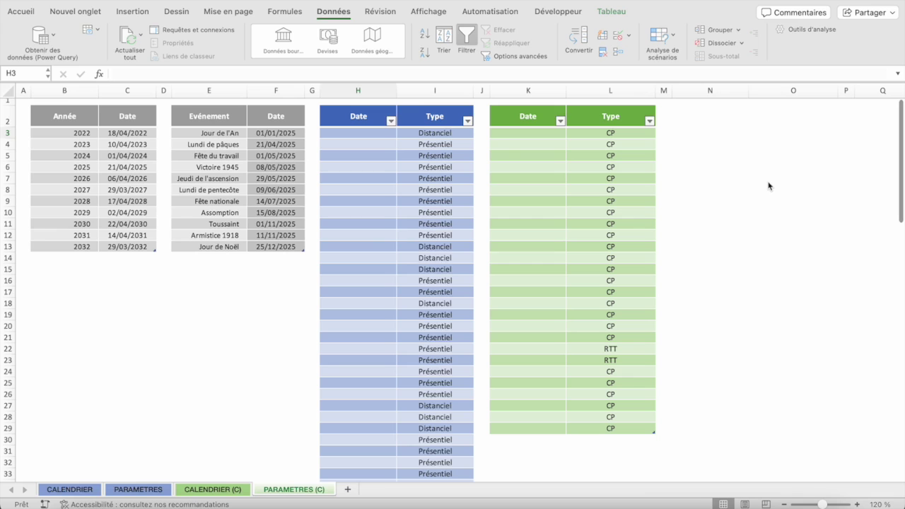
click(228, 491)
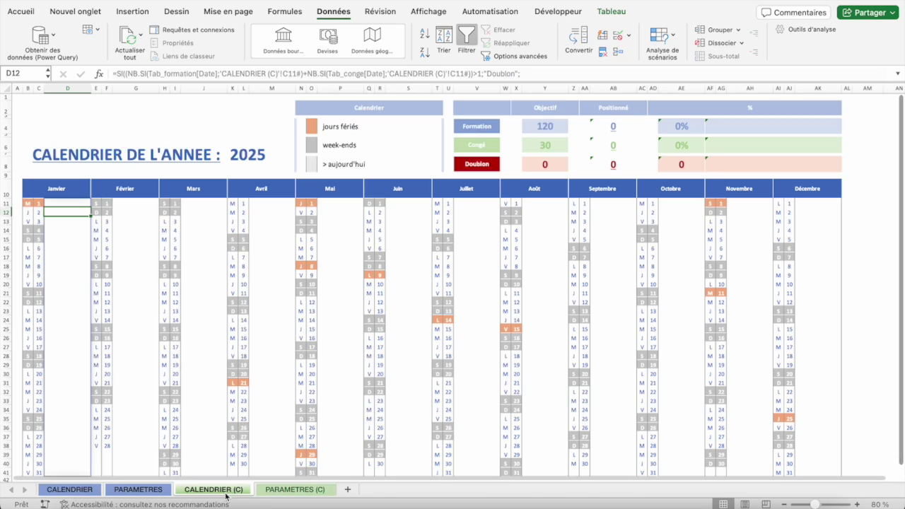
click(286, 490)
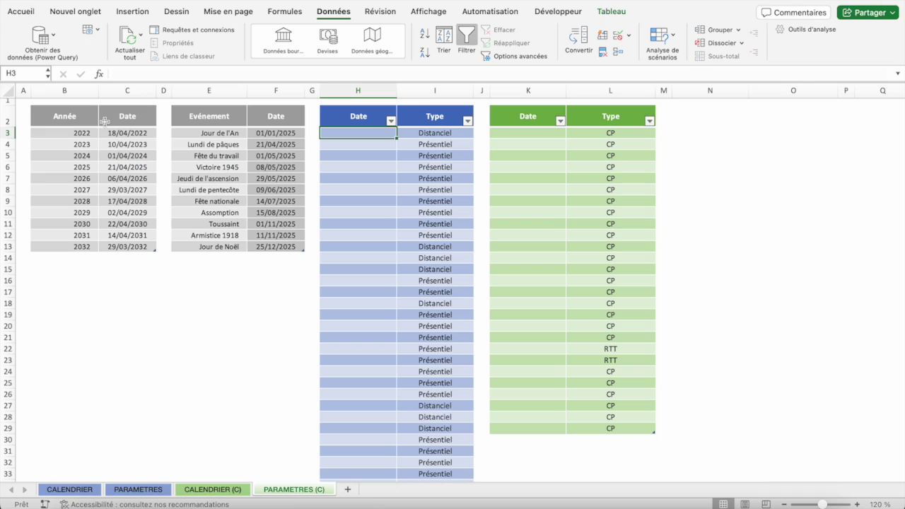
drag(109, 134, 117, 247)
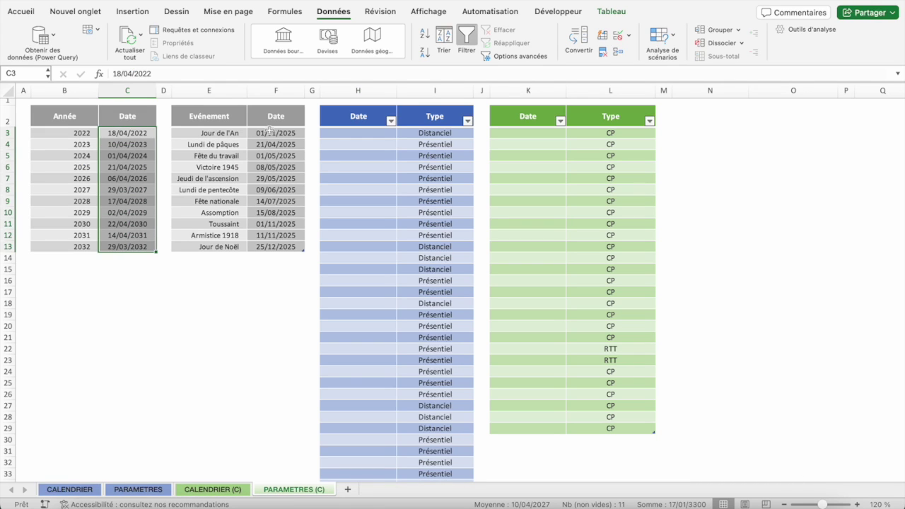
drag(239, 128, 270, 120)
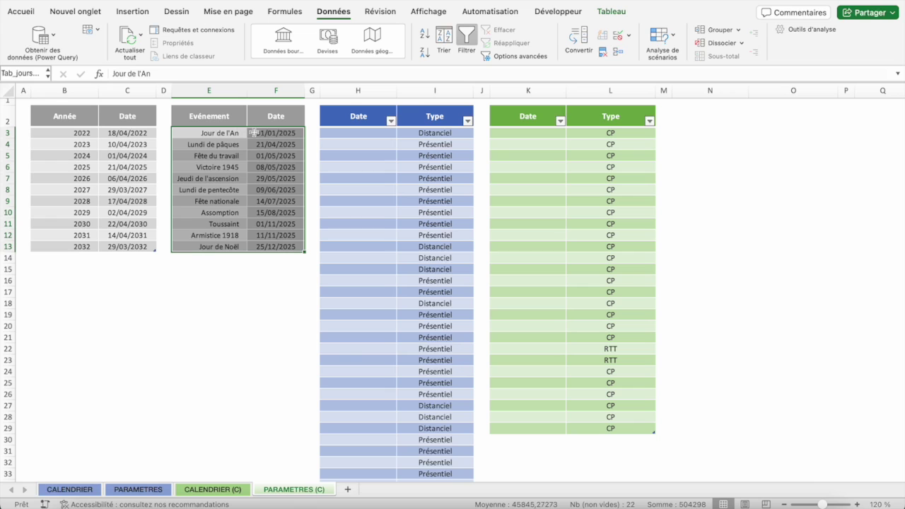
click(227, 491)
click(243, 155)
text(2)
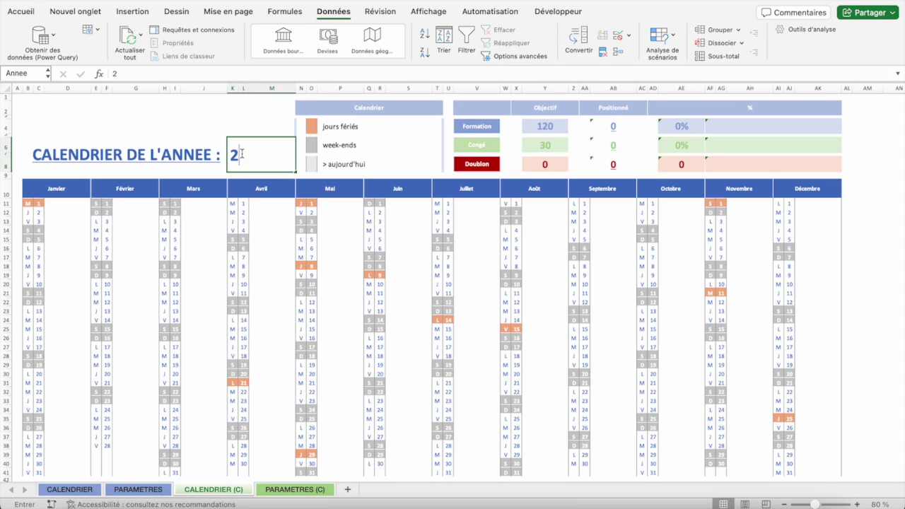
text(026)
key(Return)
click(303, 486)
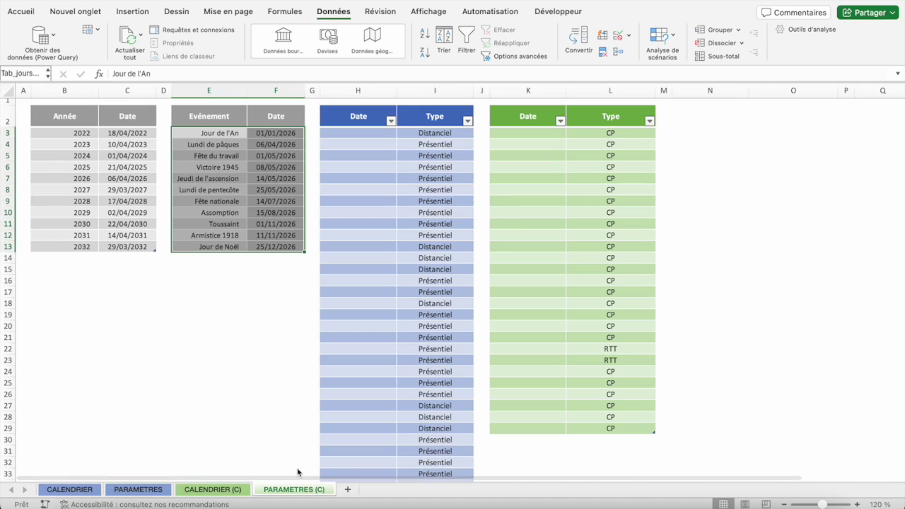
drag(290, 133, 281, 260)
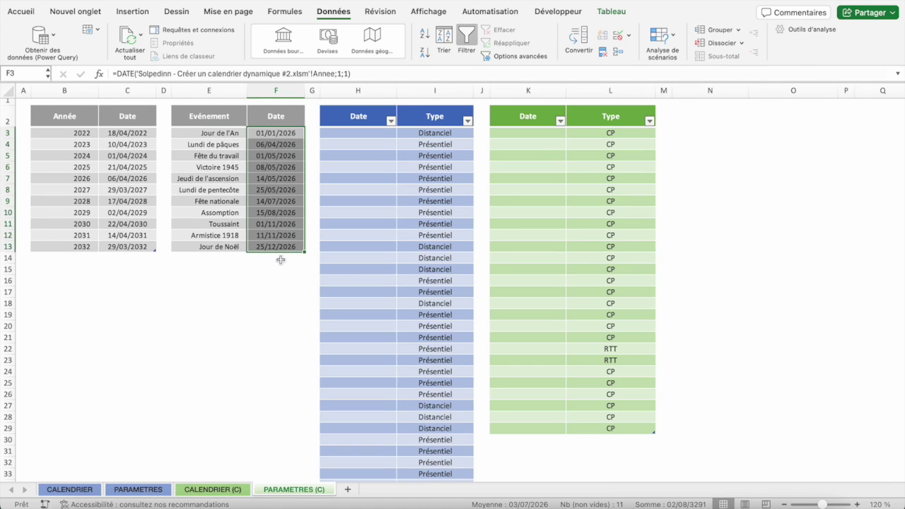
click(225, 490)
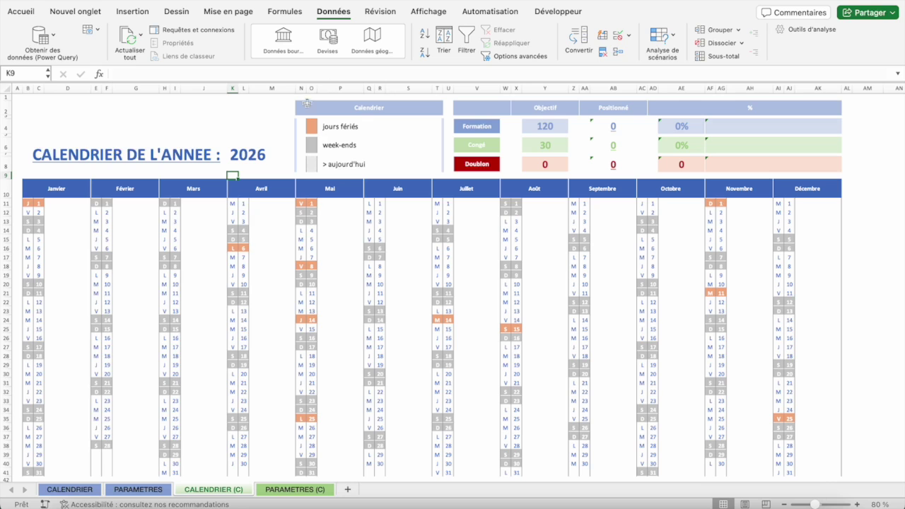
click(246, 151)
text(2025)
key(Return)
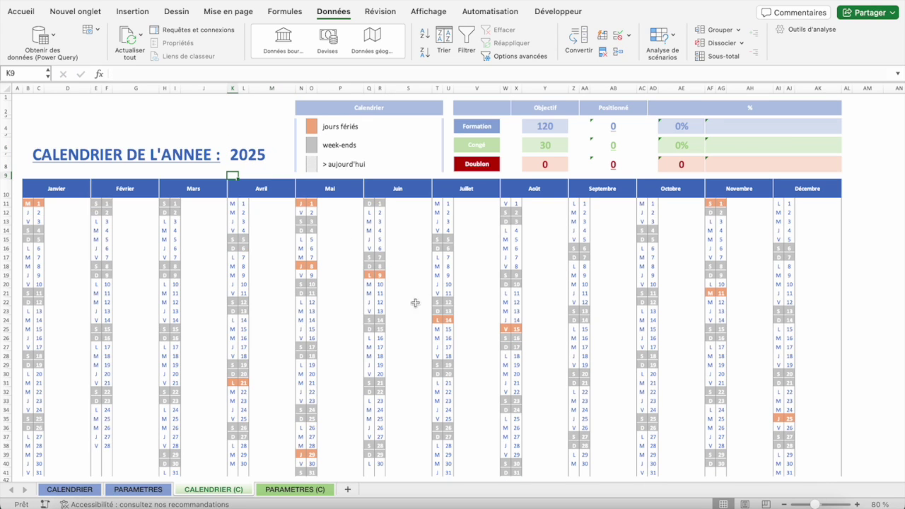
click(295, 490)
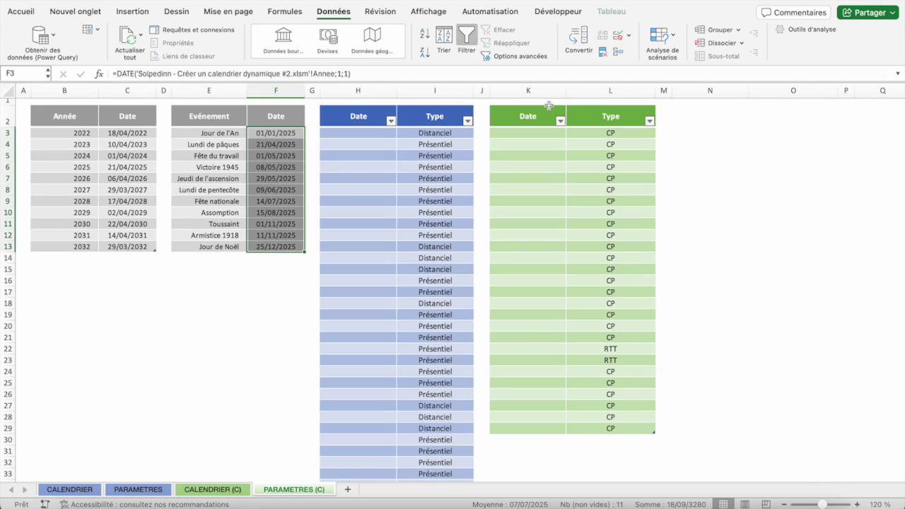
click(364, 137)
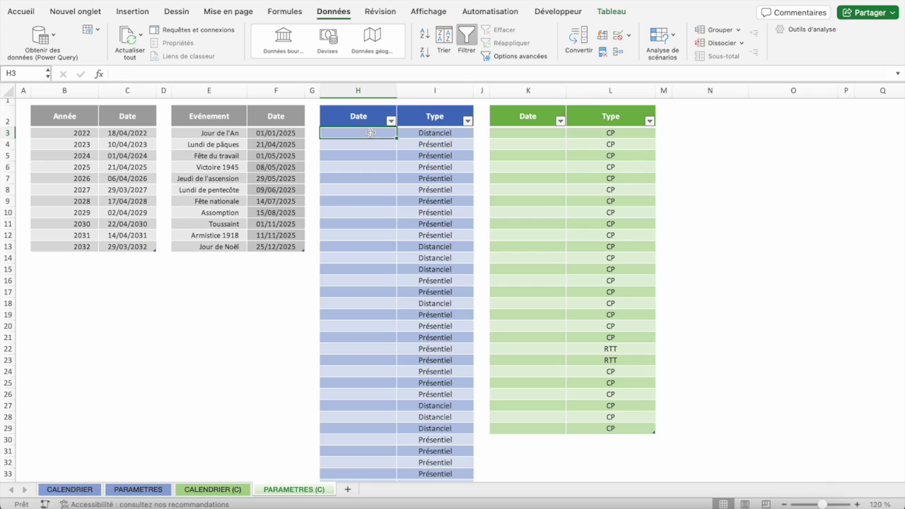
- Select the training Date column and choose a custom (Personnalisé) validation rule
key(ctrl+shift+Down)
click(618, 36)
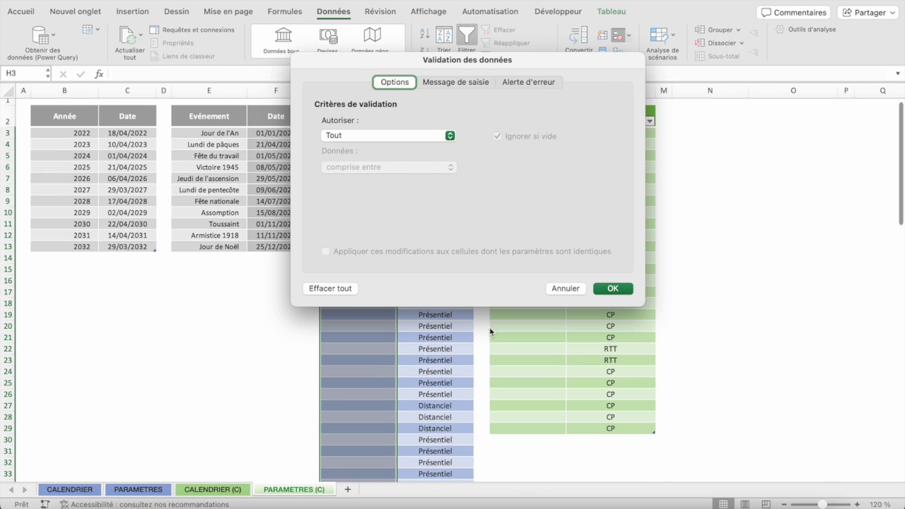
click(388, 137)
click(368, 216)
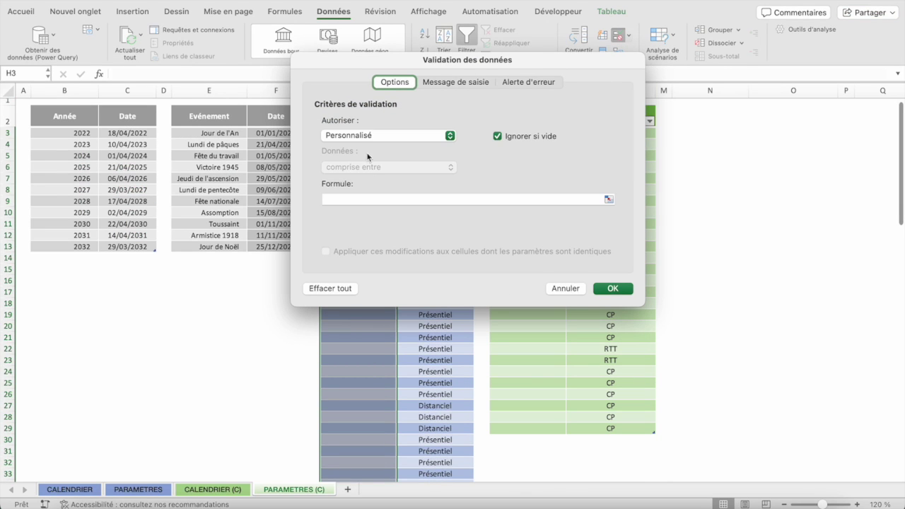
- Enter the formula =JOURSEM(H3;2)<6 and apply the rule
click(369, 201)
text(=)
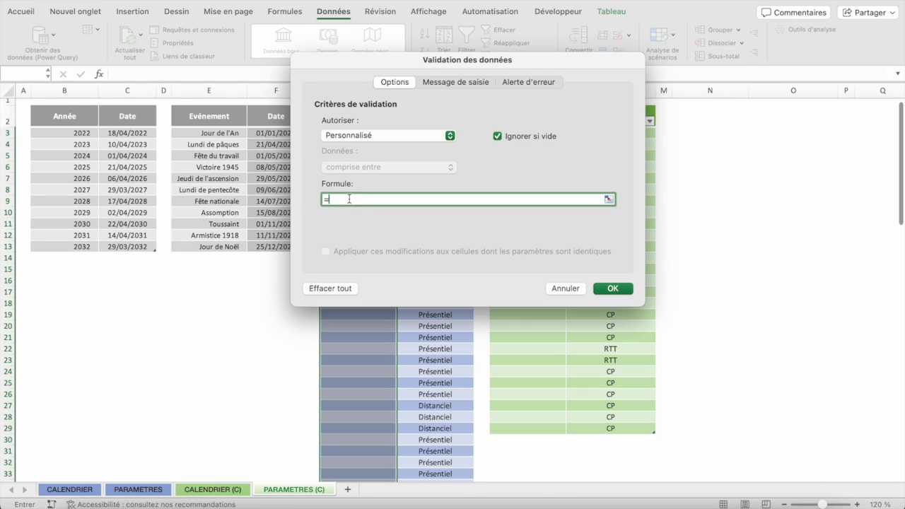
text(JOURS)
text(EM()
drag(347, 61, 537, 82)
click(358, 133)
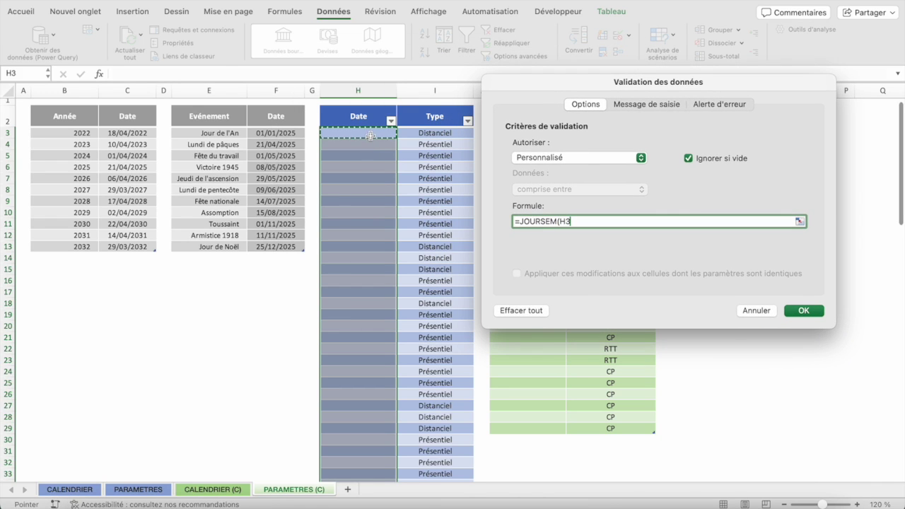
text(;)
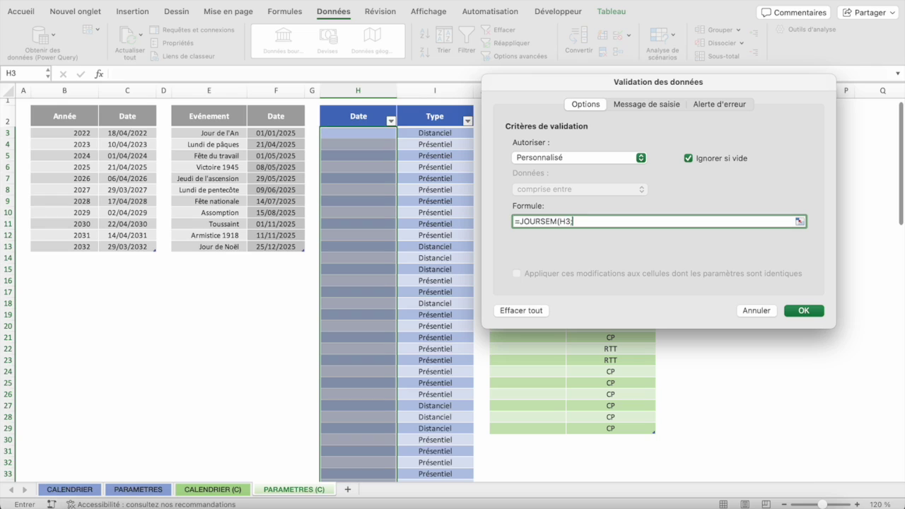
text(2))
double_click(576, 221)
text(<)
text(6)
click(804, 311)
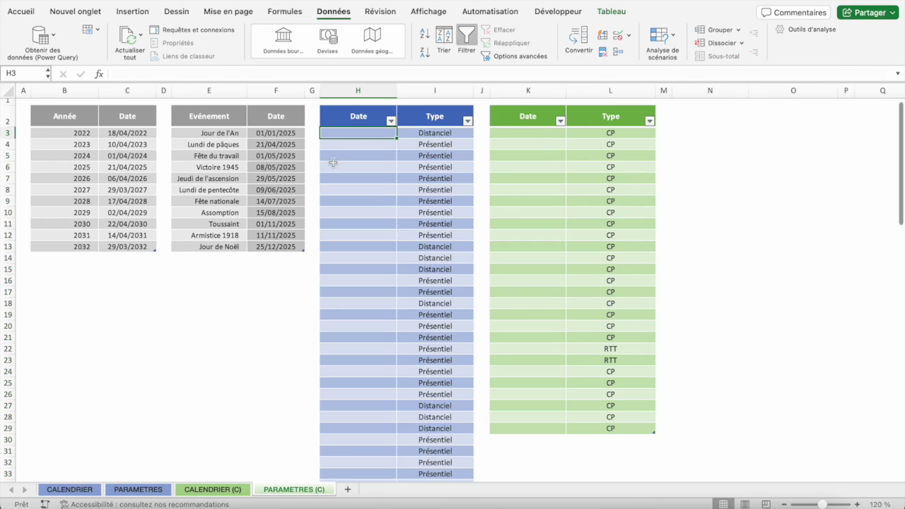
click(205, 490)
scroll(304, 308, down, 2)
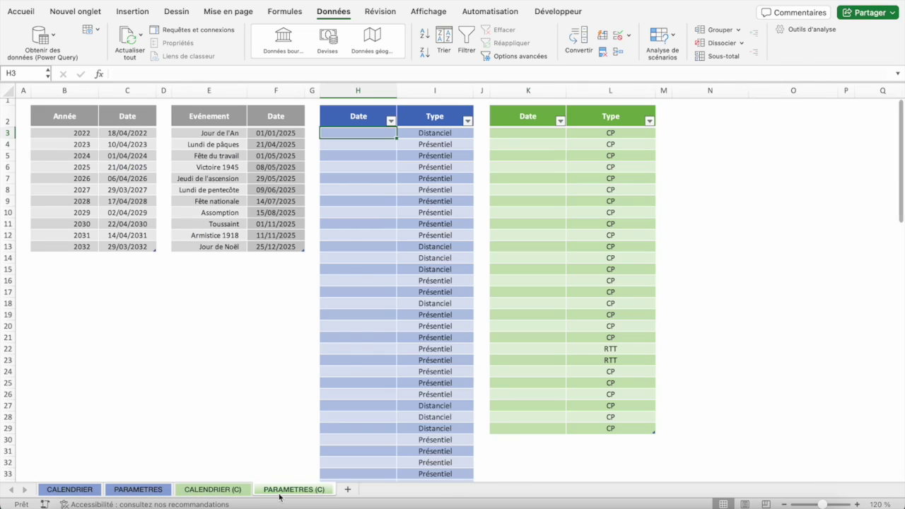
click(283, 490)
text(10)
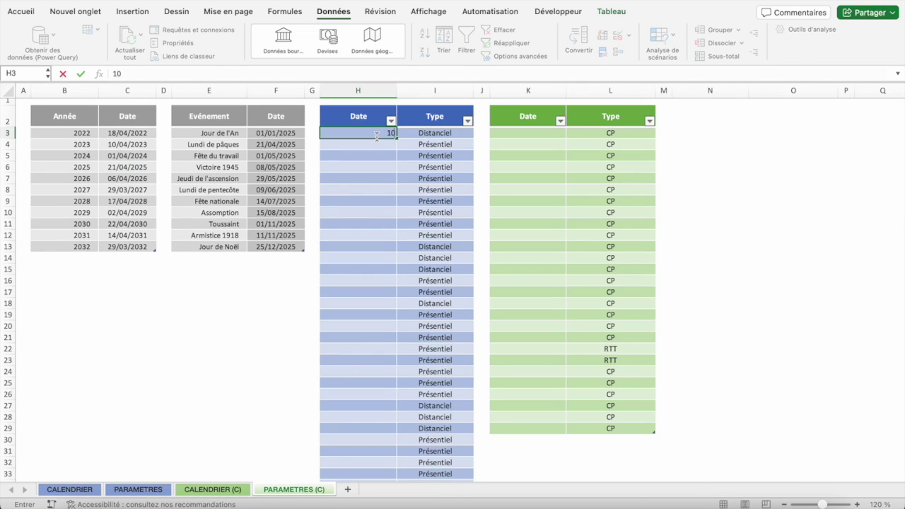
text(/05/2)
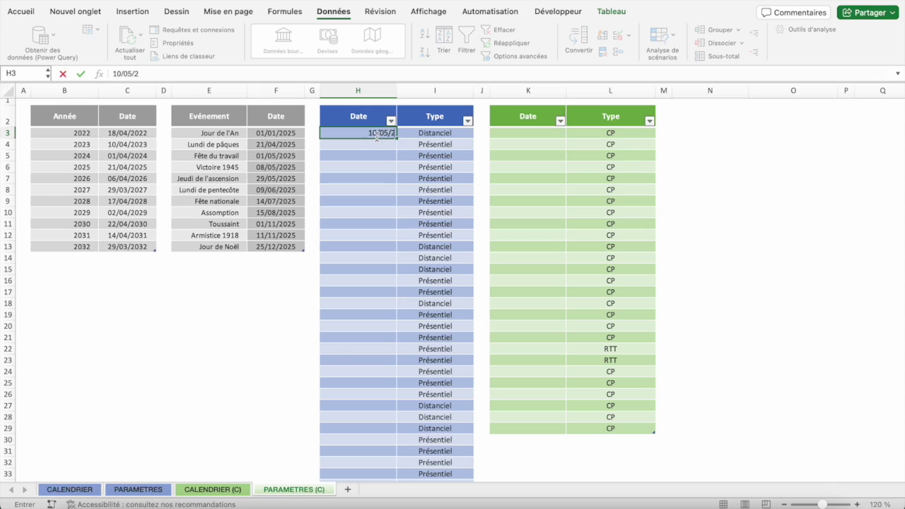
text(5)
key(Return)
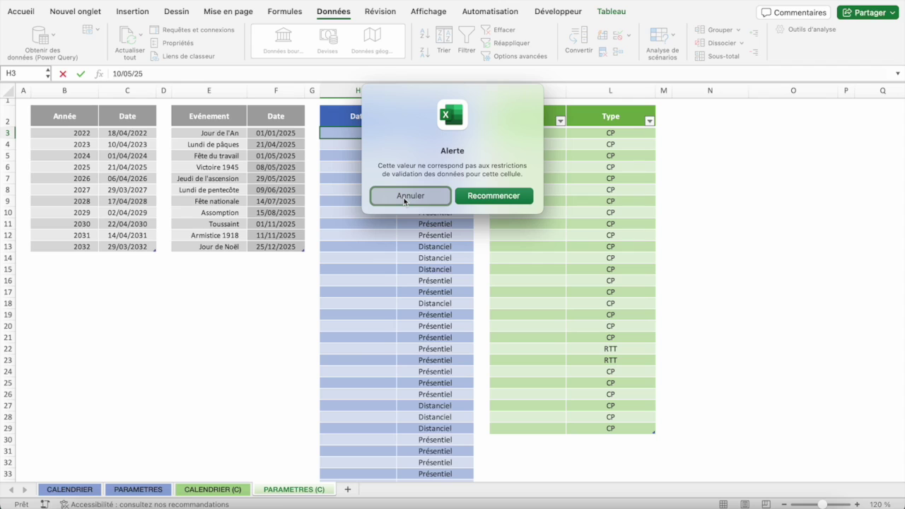
click(404, 197)
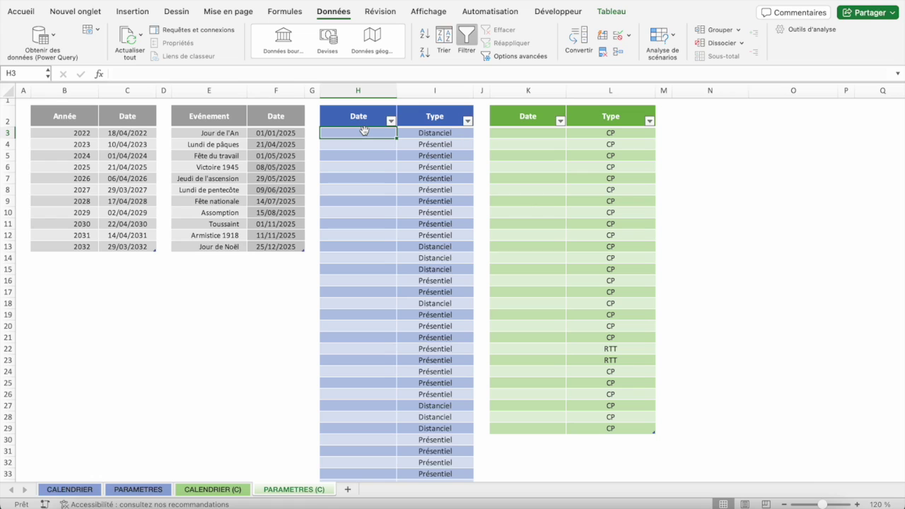
- Select the training Date column H3:H101 using Ctrl+Shift+Down
key(ctrl+shift+Down)
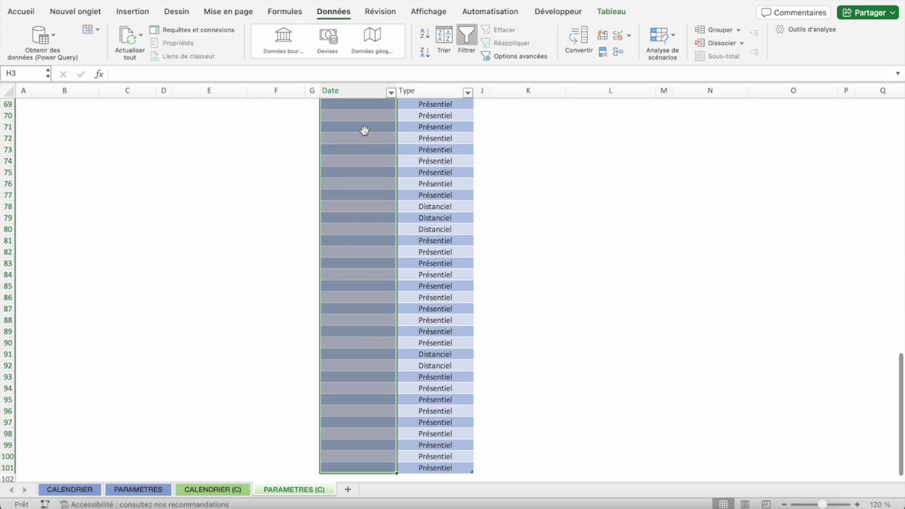
key(ctrl+shift+Up)
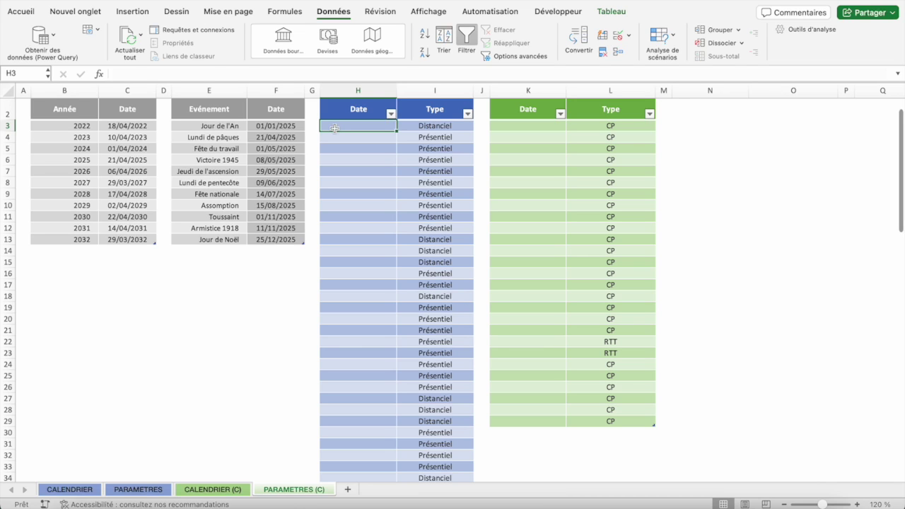
key(ctrl+shift+Down)
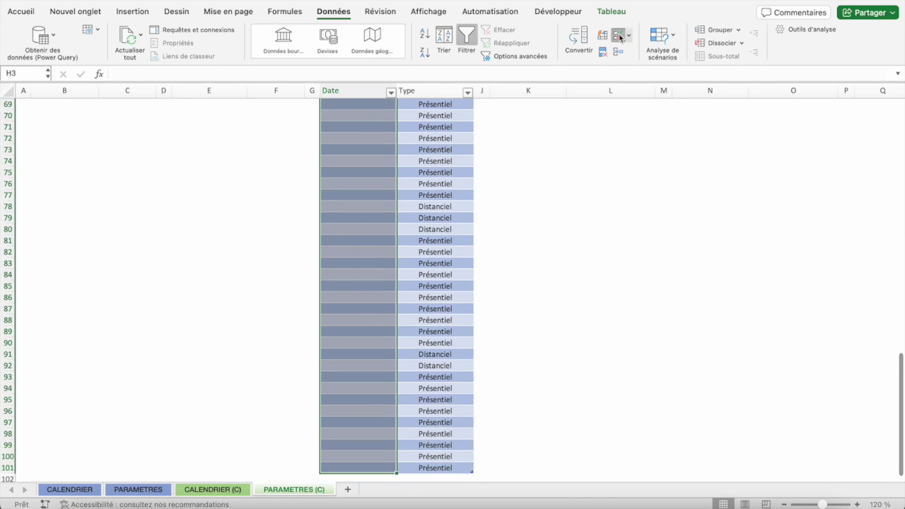
- Add a Stop alert titled 'FORMATION WEEK-END !' with message 'Un jour de formation ne peut être posé un week-end'
click(619, 35)
click(528, 82)
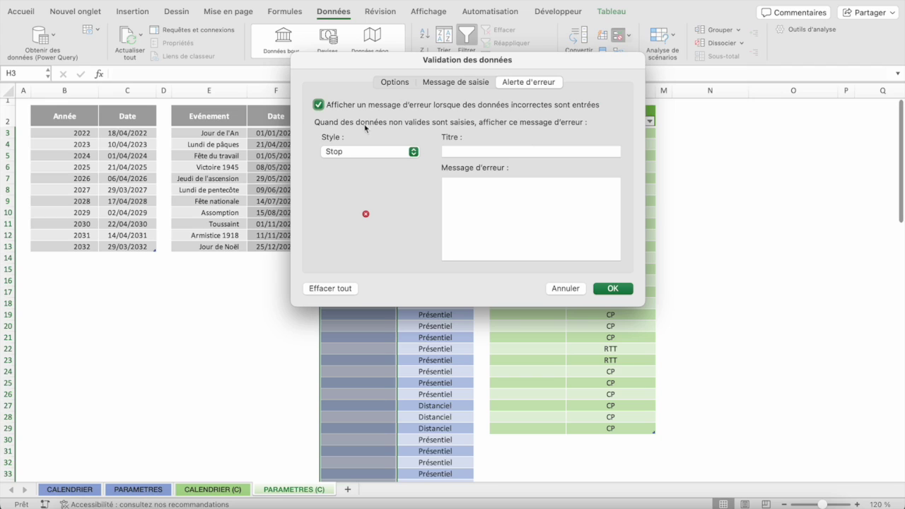
click(472, 152)
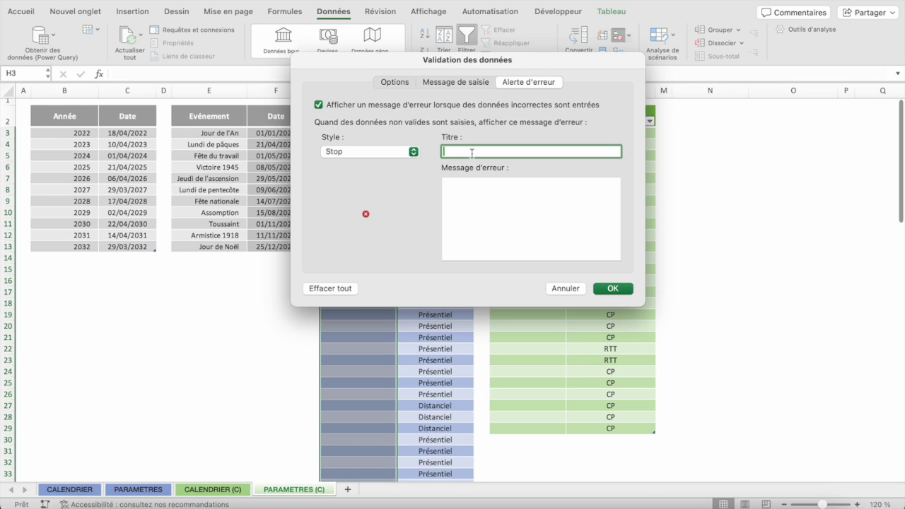
text(FORMATI)
text(ON WEEK-E)
text(ND !)
key(Tab)
text(Un jour de)
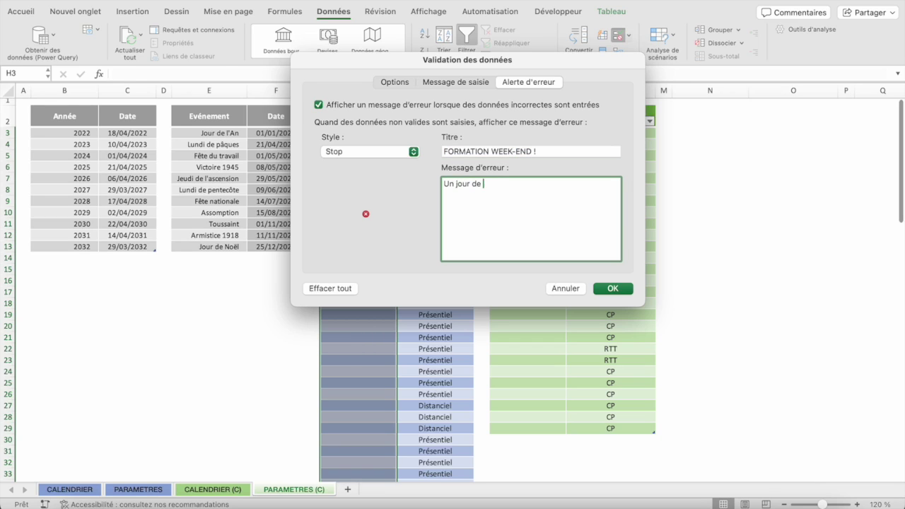
text( formation ne peut )
text(être posé un w)
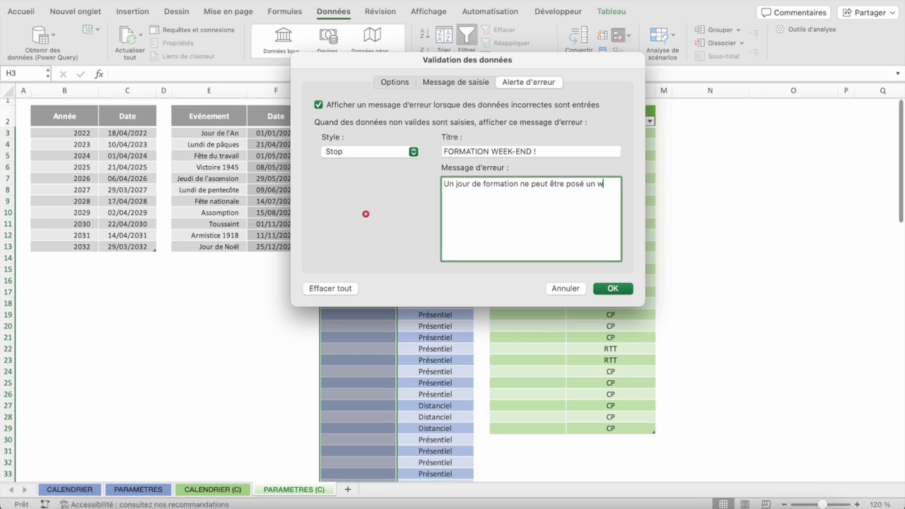
text(eek-end !)
click(618, 288)
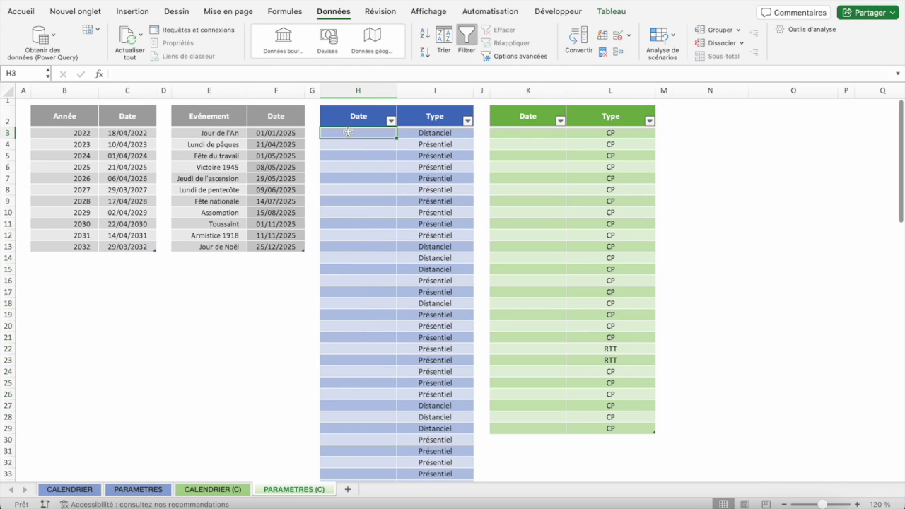
- Test the weekend date 19/04/25 in H3 and cancel the FORMATION WEEK-END ! alert
click(218, 488)
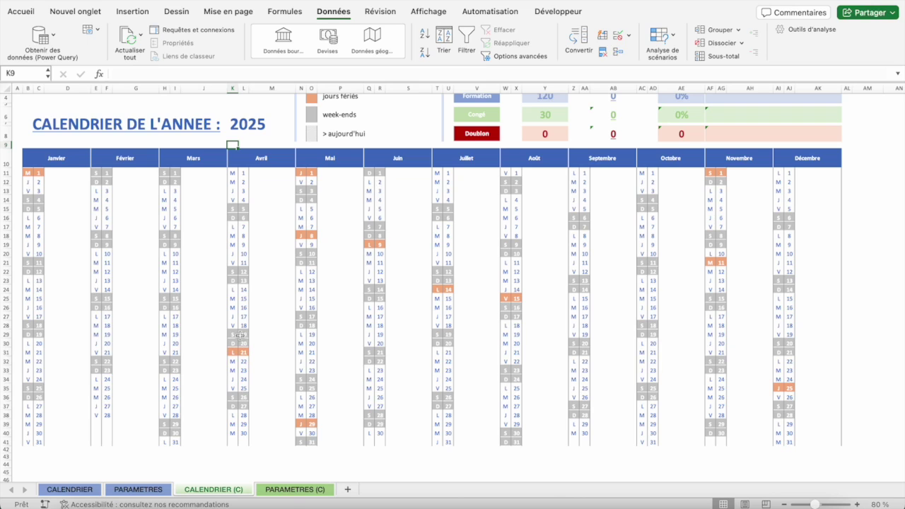
click(290, 488)
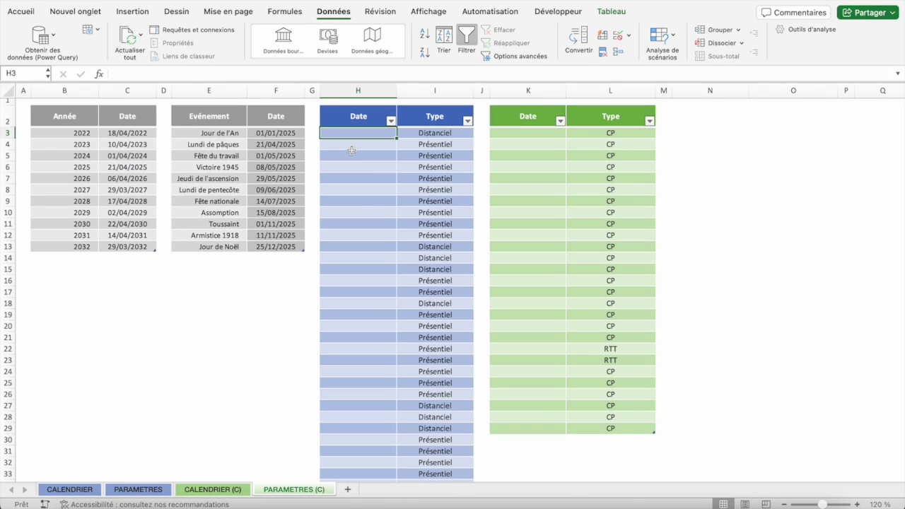
text(19/)
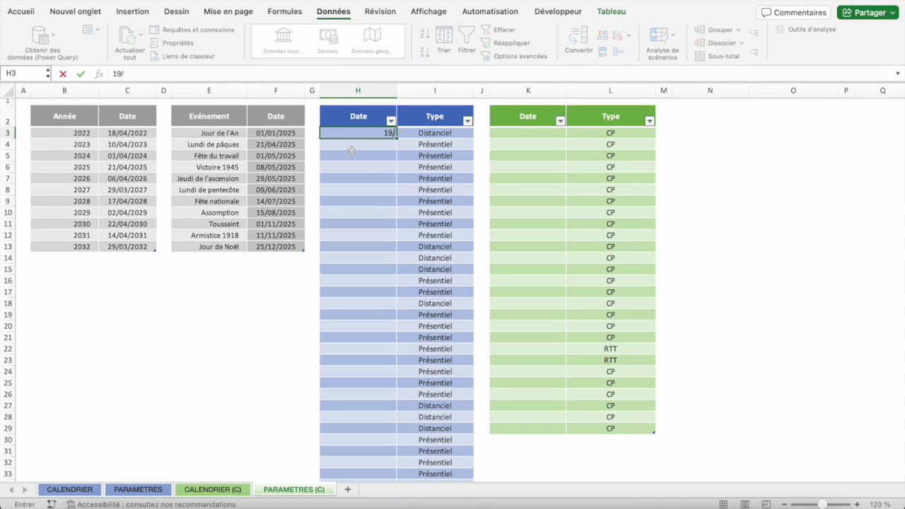
text(04/25)
key(Return)
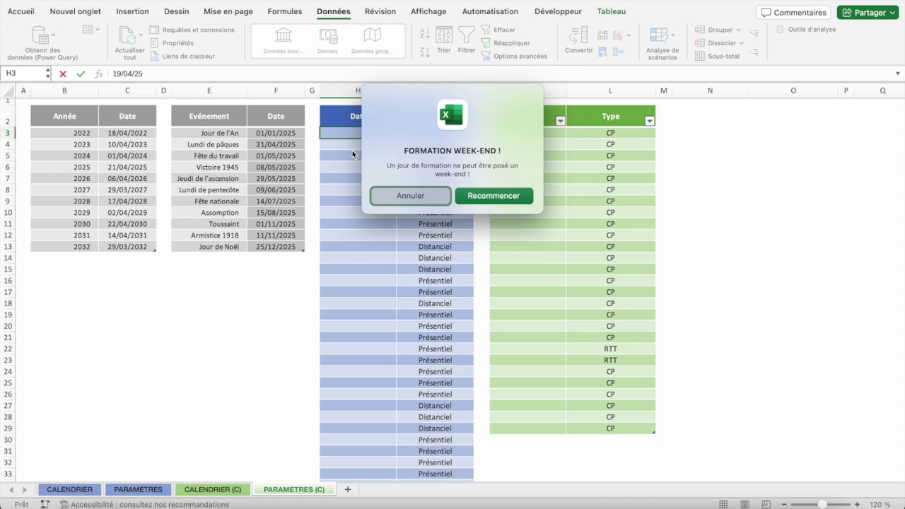
drag(405, 152, 499, 155)
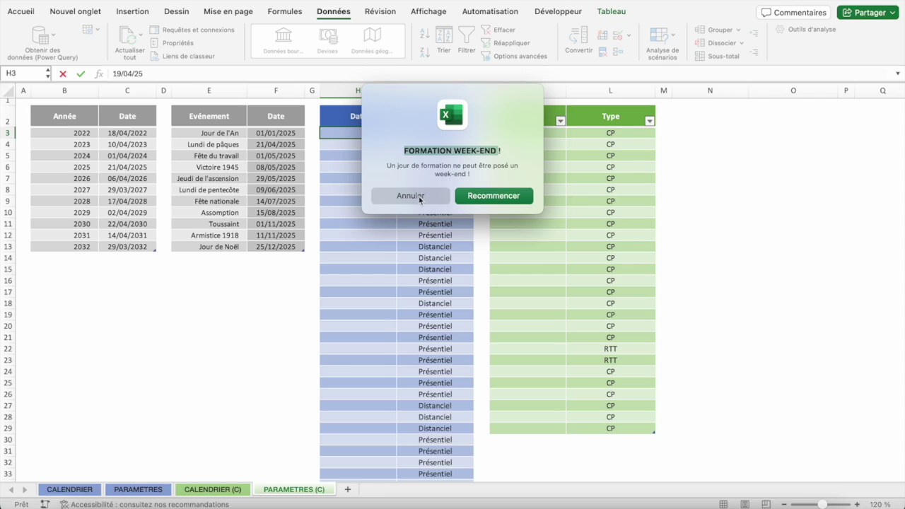
click(419, 197)
click(357, 146)
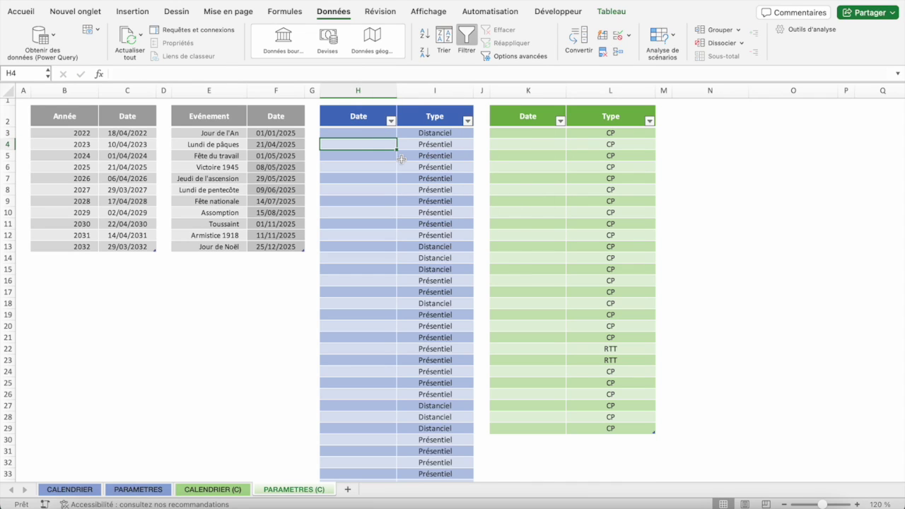
- Check May cell P15's formula on the calendar, then enter 05/05/2025 in H4
click(223, 490)
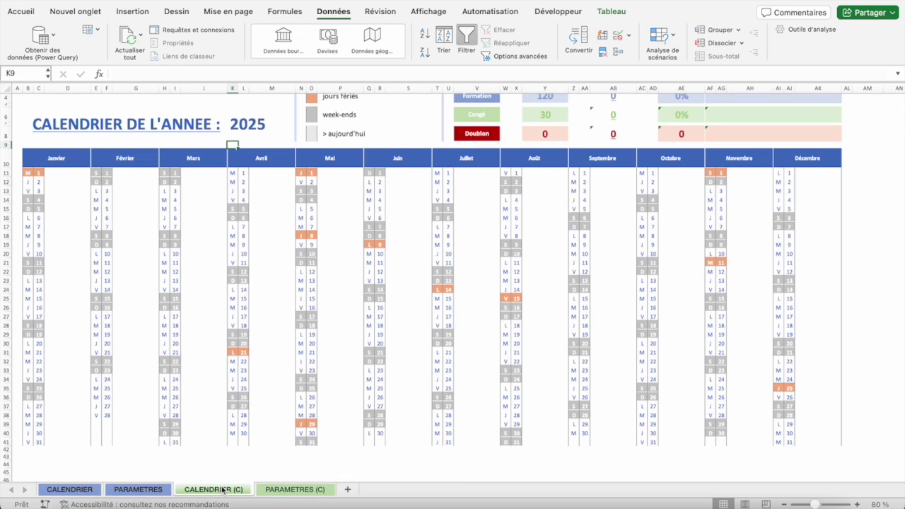
click(345, 210)
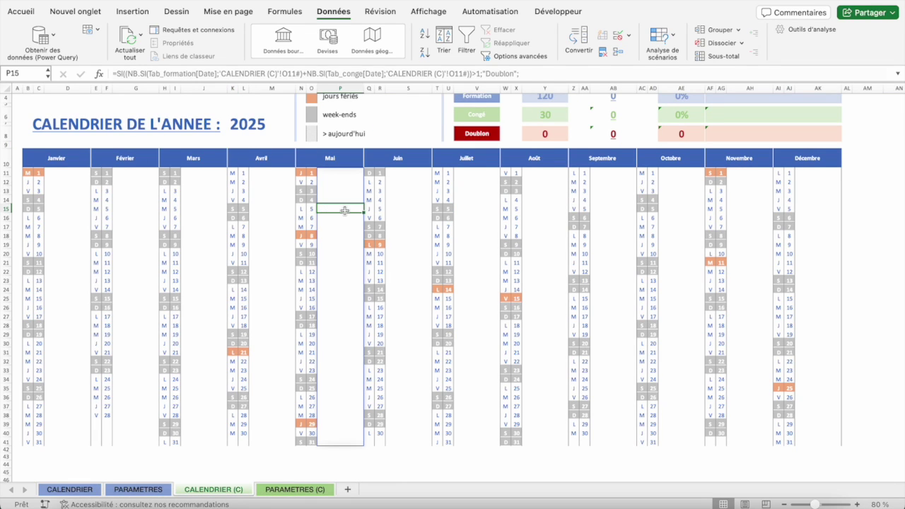
click(292, 489)
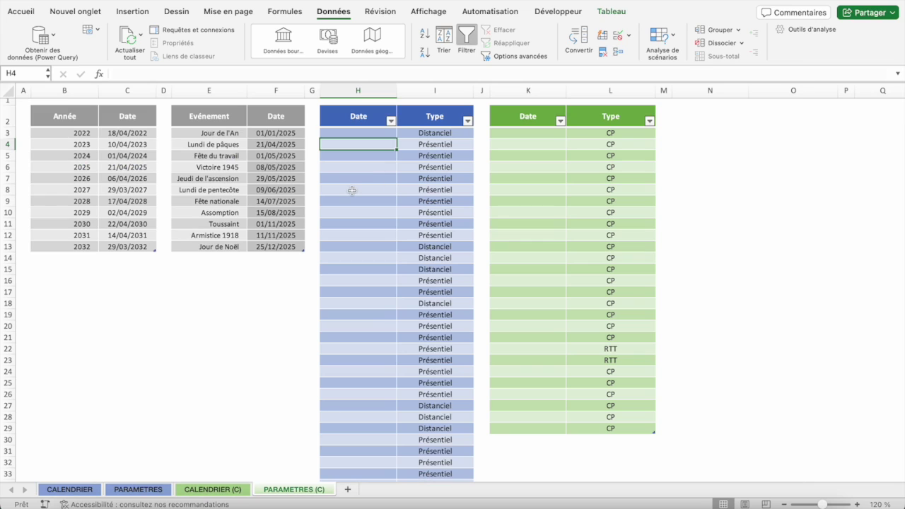
text(05/0)
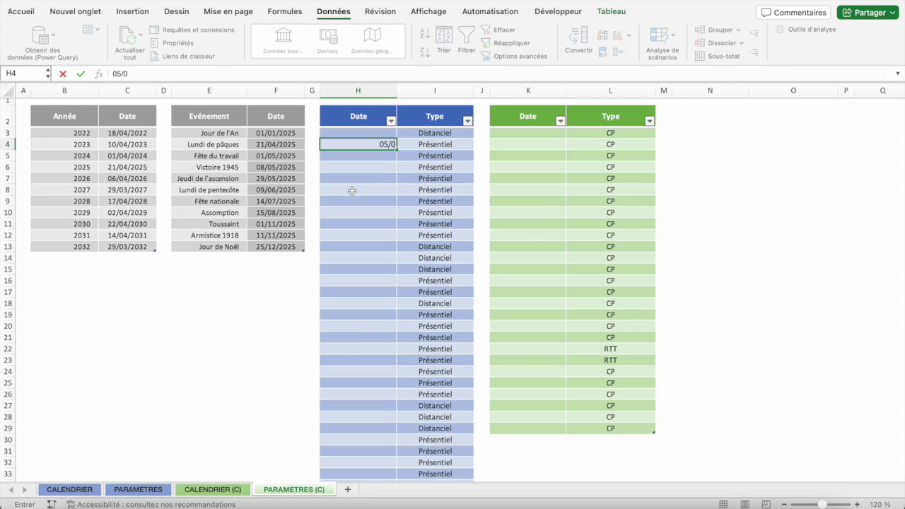
text(5/2025)
key(ctrl+Return)
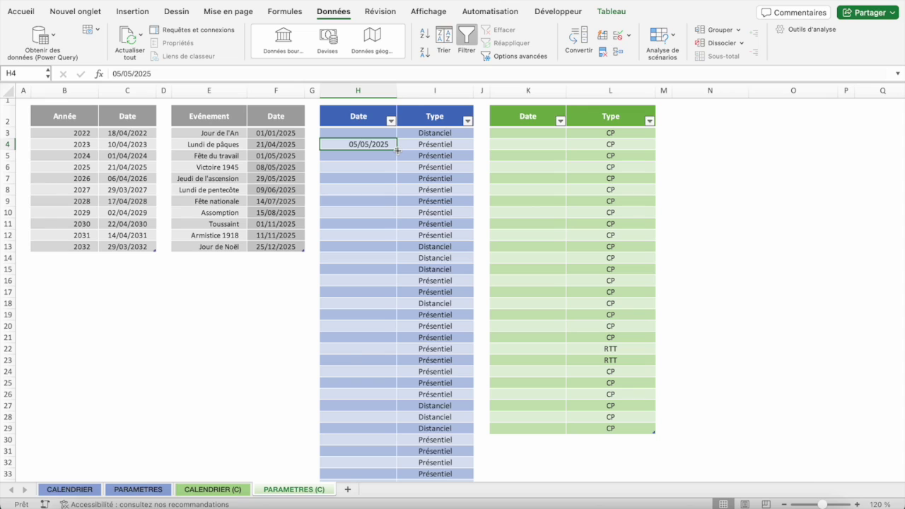
- Fill consecutive dates down from H4 to 20/05/2025 in H19
drag(397, 151, 394, 169)
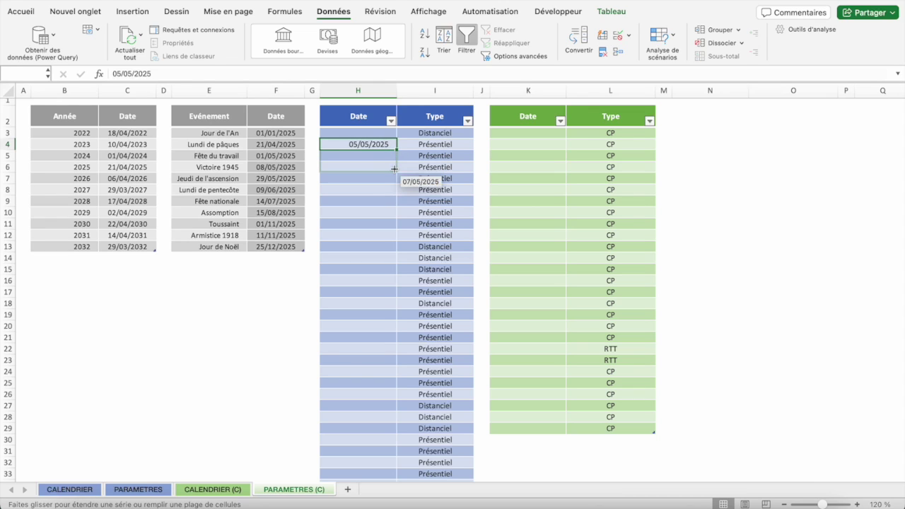
drag(394, 169, 394, 191)
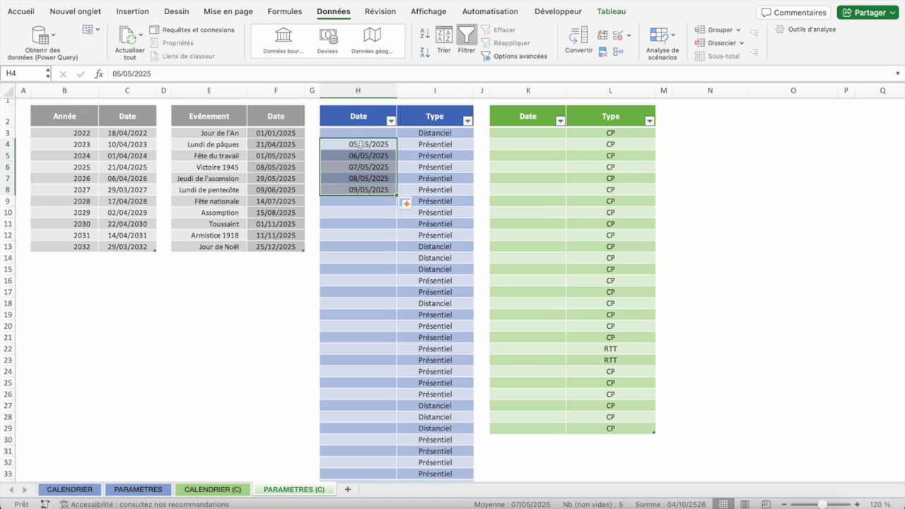
click(360, 144)
click(359, 156)
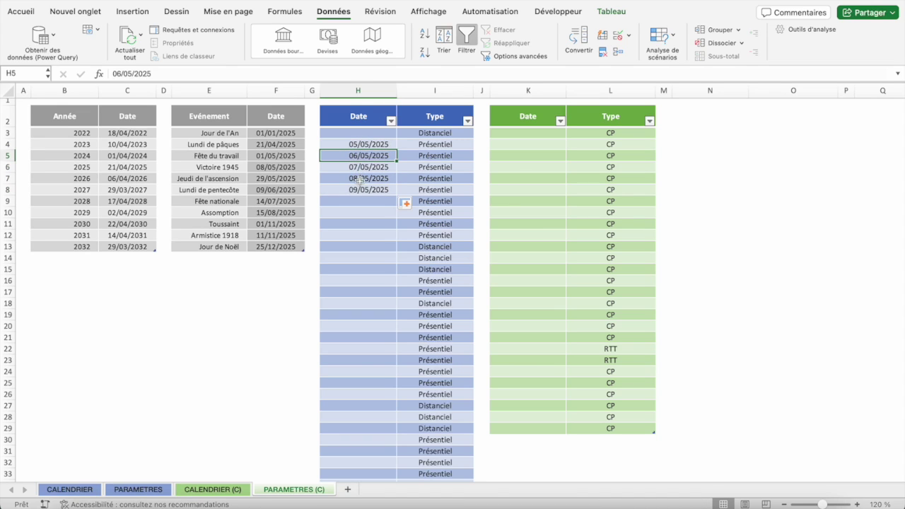
click(371, 144)
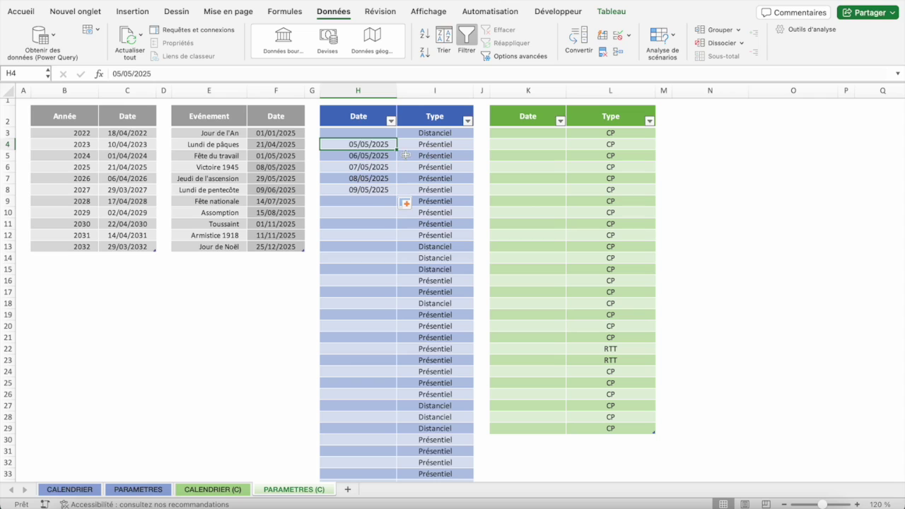
drag(397, 150, 395, 205)
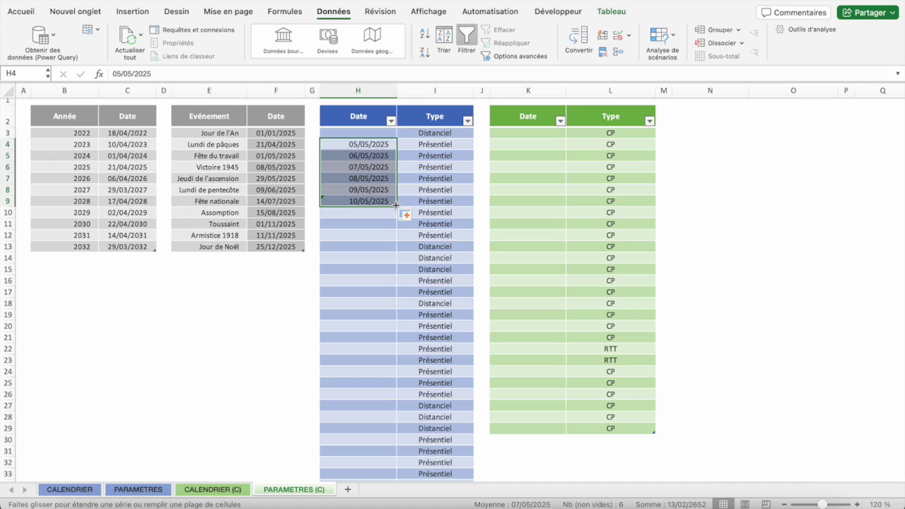
drag(395, 206, 400, 328)
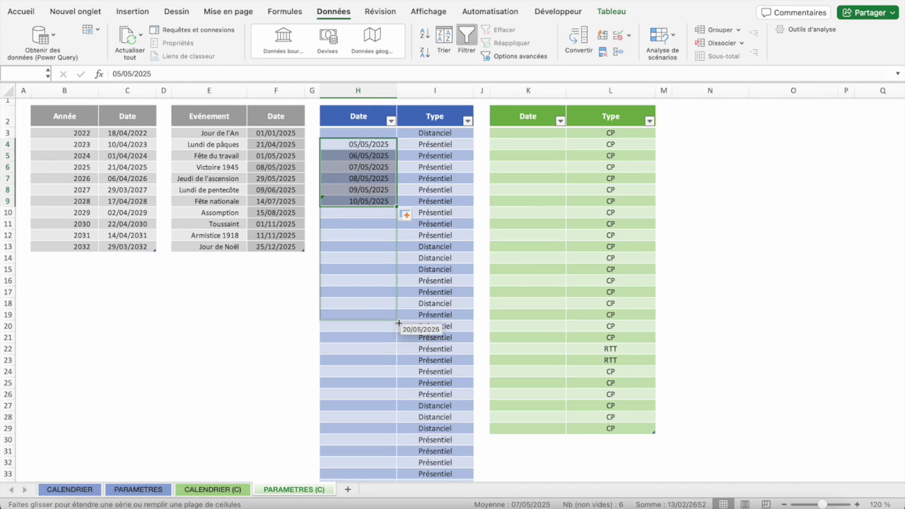
- Clear the weekend dates 10/05 and 11/05 from H16:H17
click(352, 280)
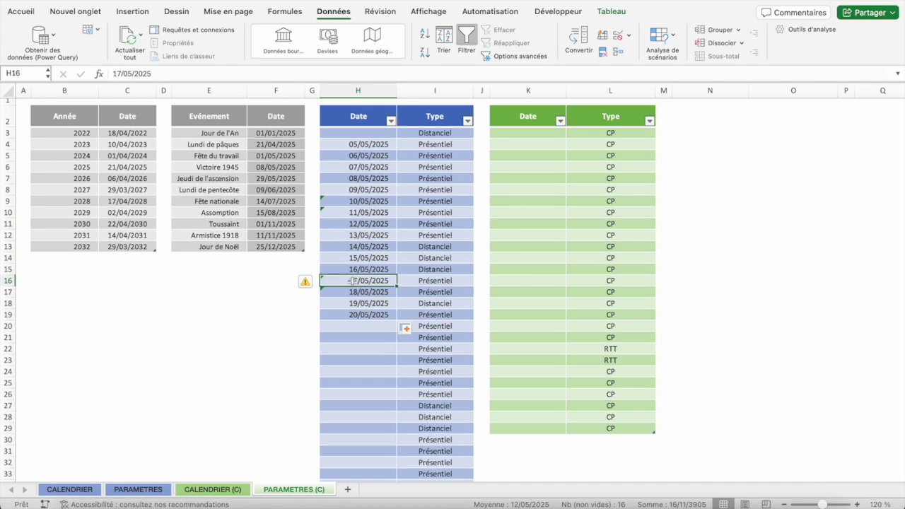
click(580, 270)
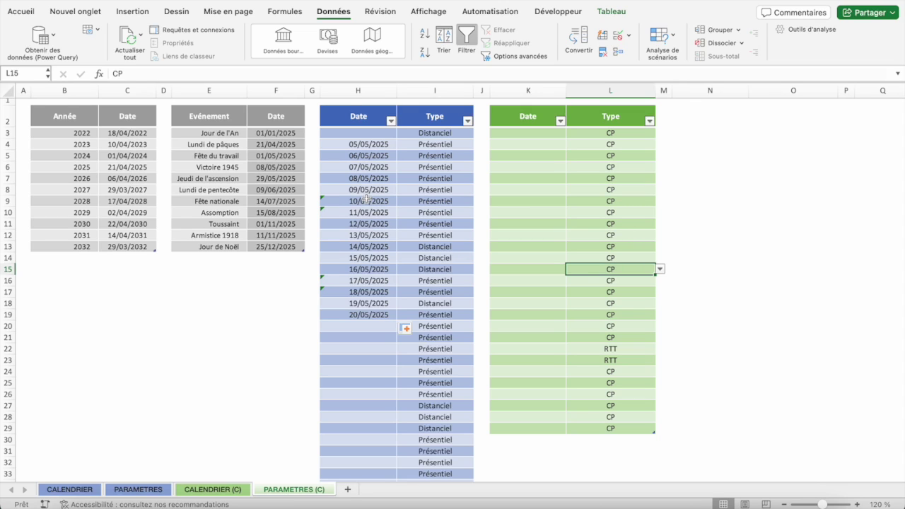
drag(367, 199, 353, 288)
key(Delete)
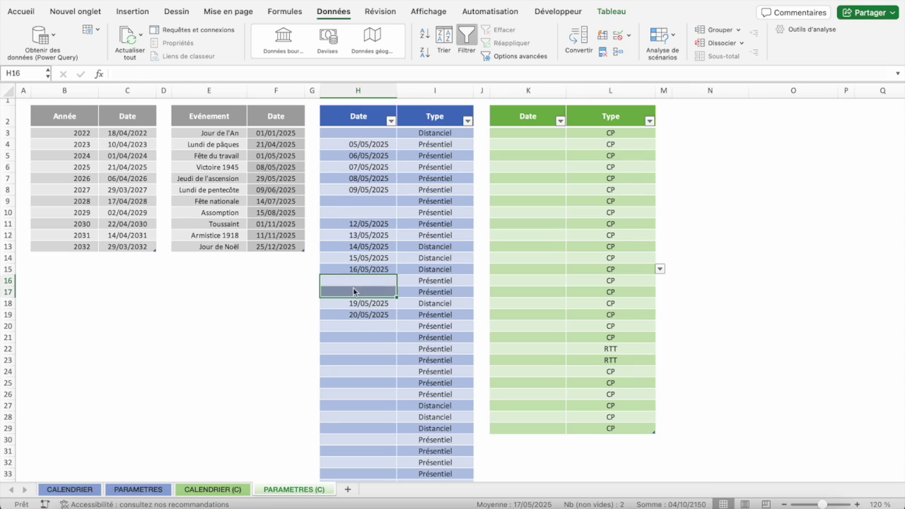
- Delete the remaining test dates in H4:H19 and return to H3
click(356, 324)
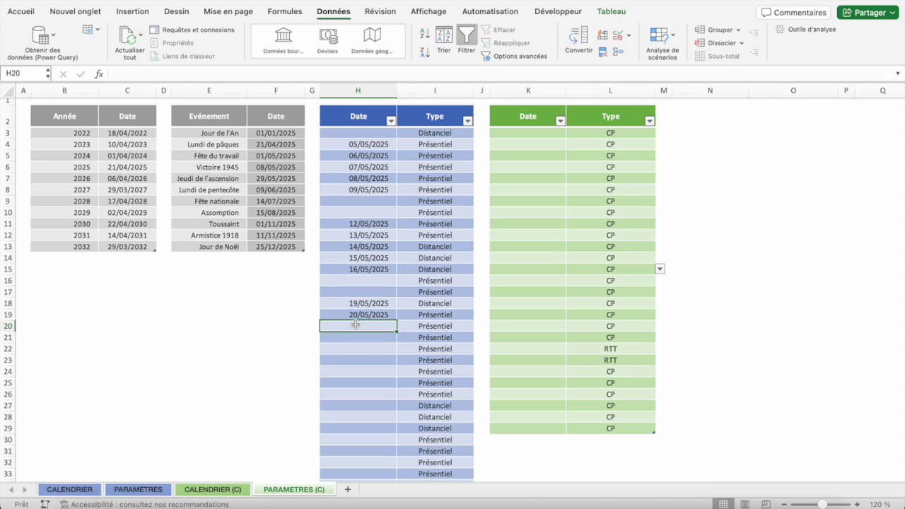
key(super+c)
key(shift+Up)
key(shift+Up)
key(shift+Up)
key(shift+Up)
key(shift+Up)
click(357, 327)
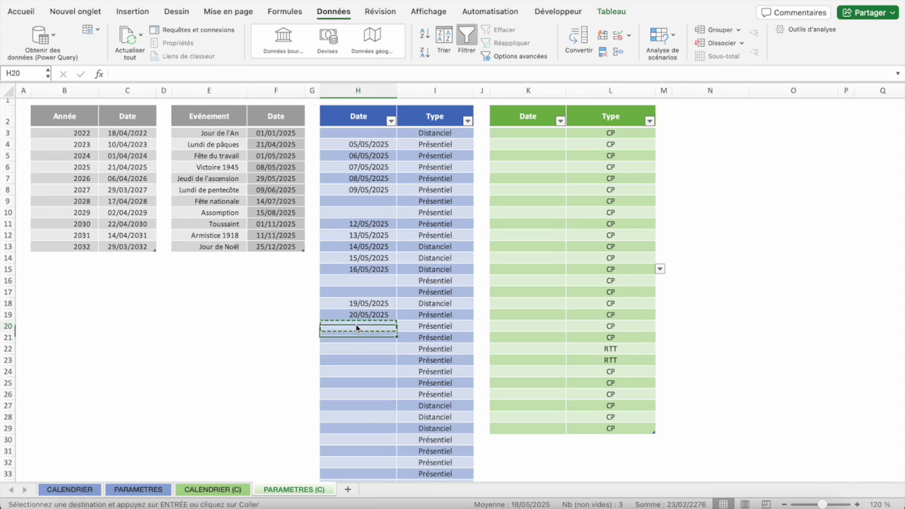
key(Up)
key(shift+Up)
key(shift+Up)
key(shift+Up)
key(shift+Up)
key(shift+Up)
key(shift+Up)
key(shift+Up)
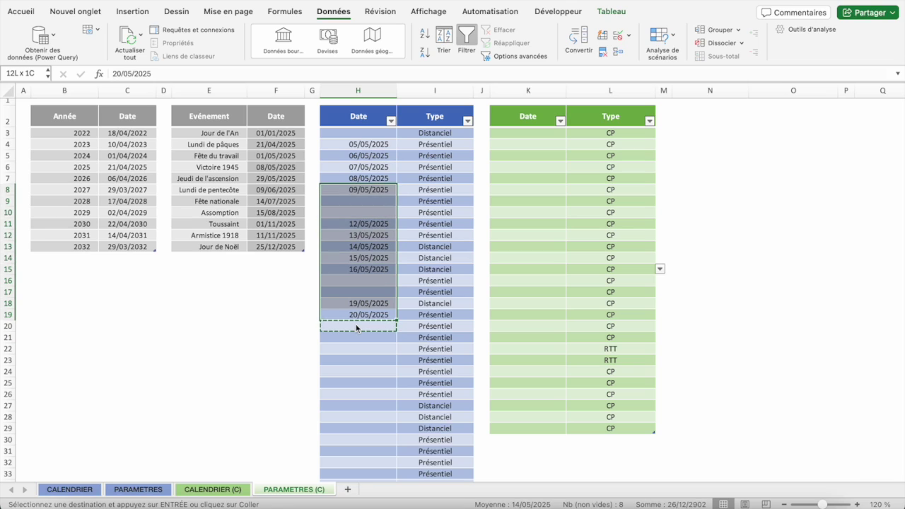
key(shift+Up)
key(shift+Up)
key(shift+Up)
key(Delete)
key(Up)
key(super+Up)
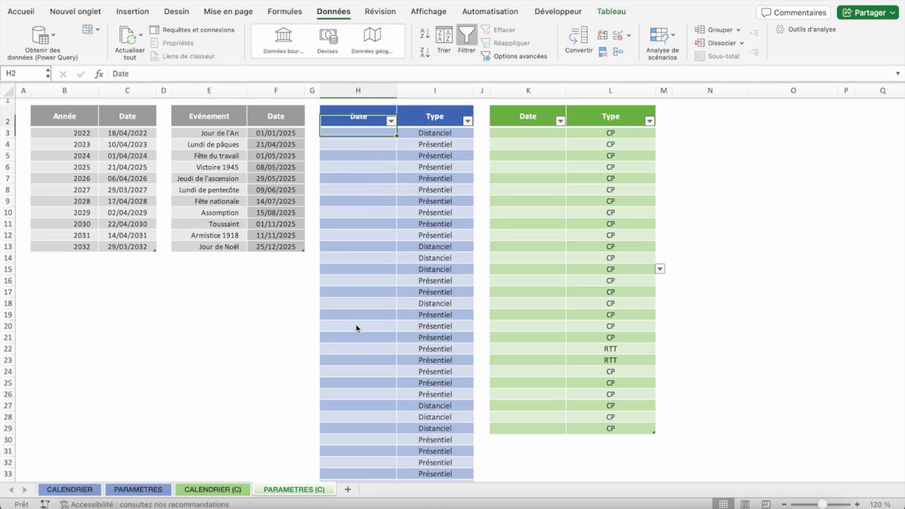
key(Down)
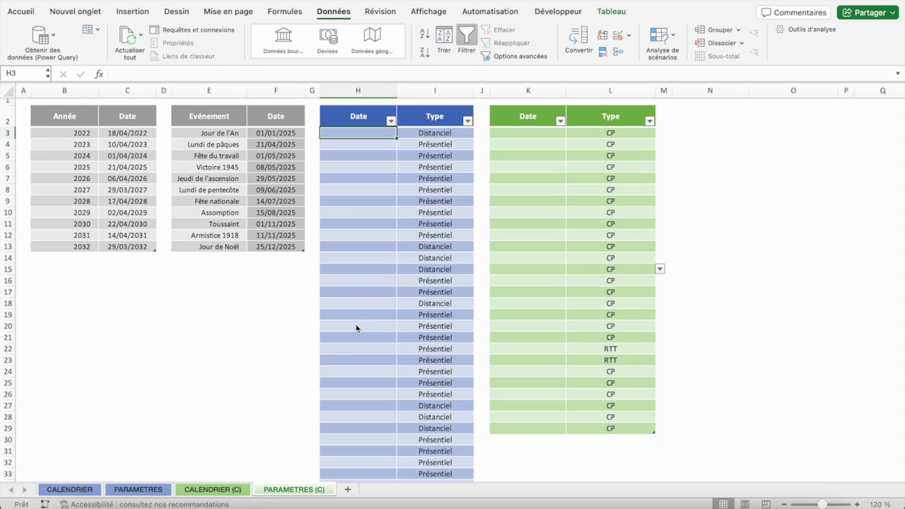
- Select the leave Date column K3:K29 and choose a custom (Personnalisé) validation rule
key(Right)
key(Right)
key(Right)
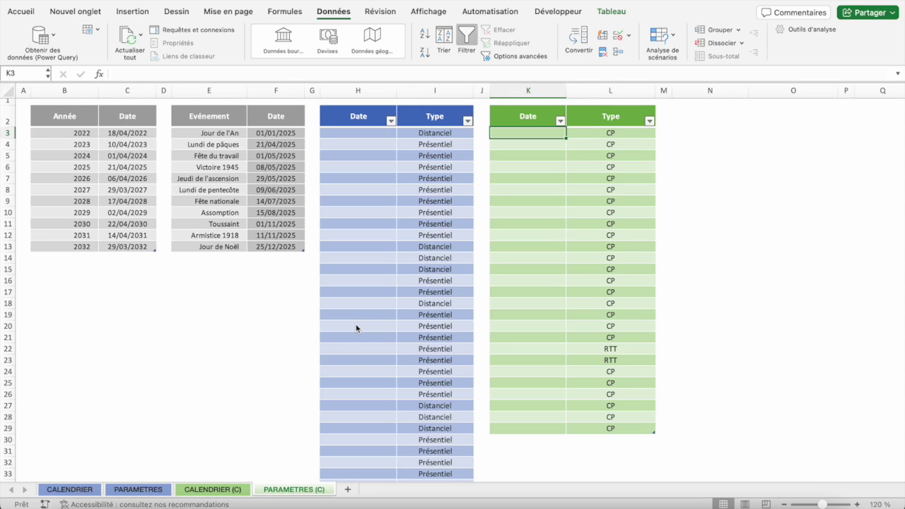
key(super+shift+Down)
click(618, 35)
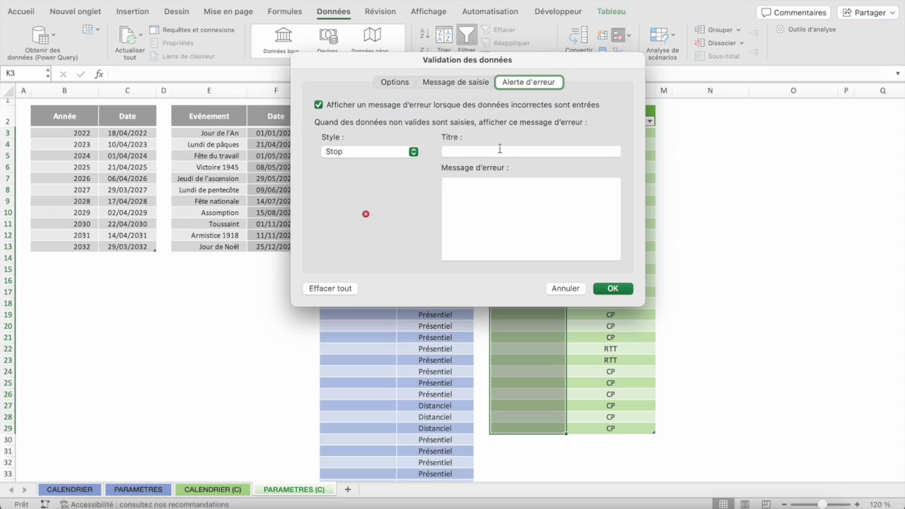
click(482, 152)
click(408, 83)
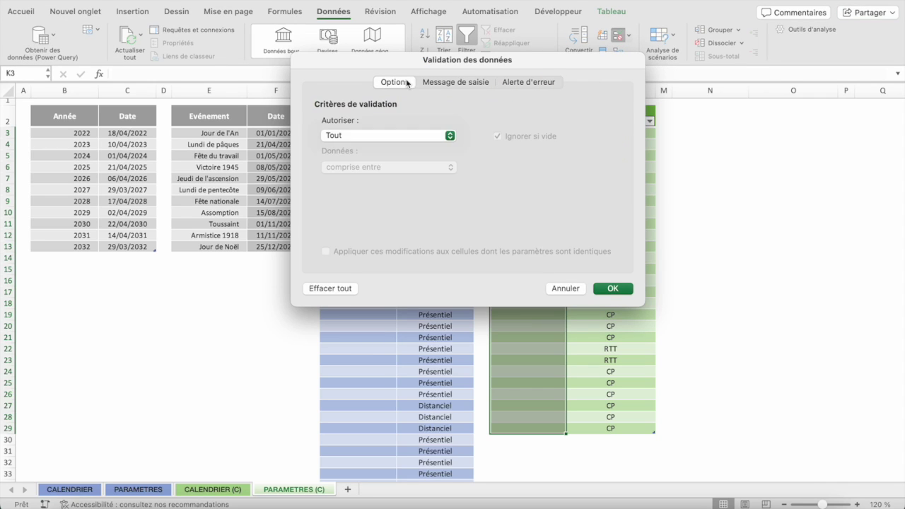
click(369, 138)
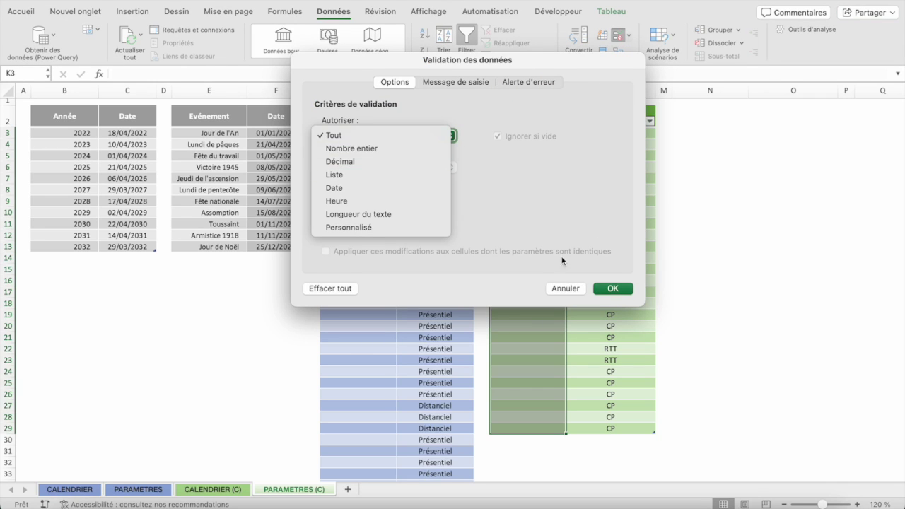
click(357, 227)
- Enter the formula =JOURSEM(K3;2)<6 and confirm the rule
click(376, 200)
text(=)
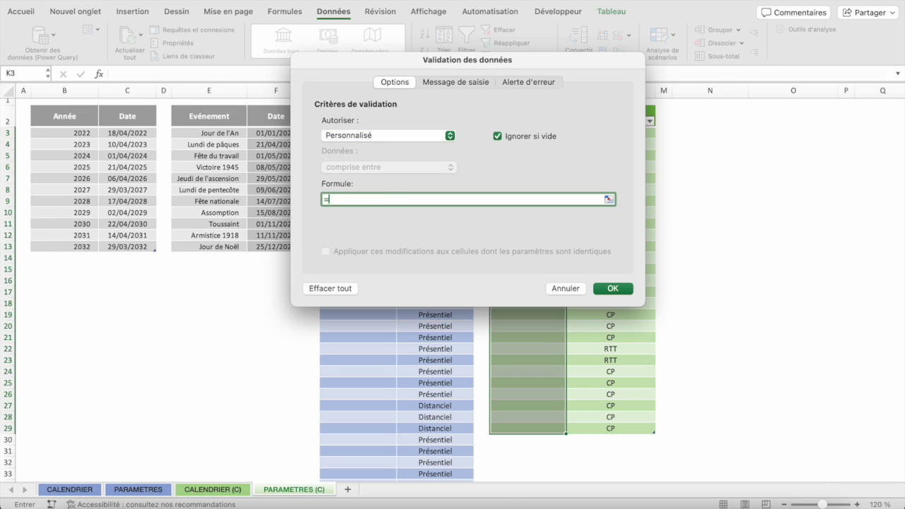
text(JOURSEM()
drag(453, 59, 734, 72)
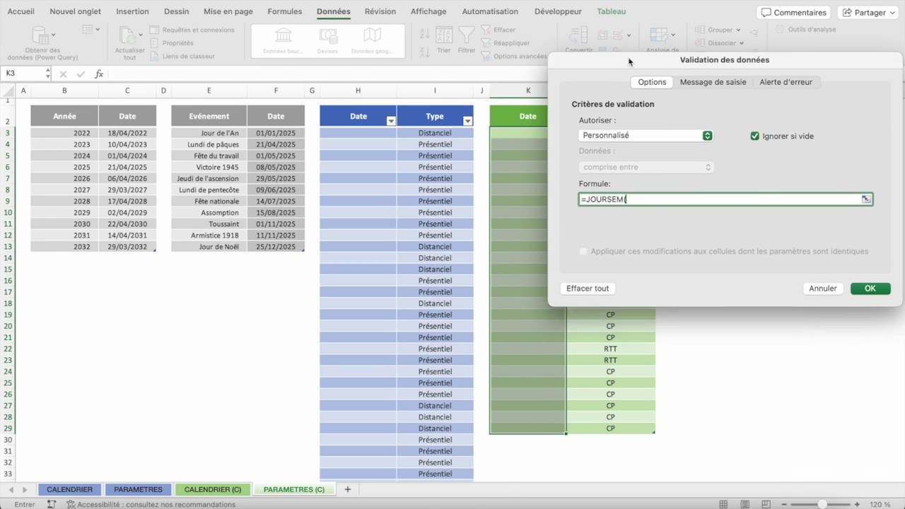
click(520, 133)
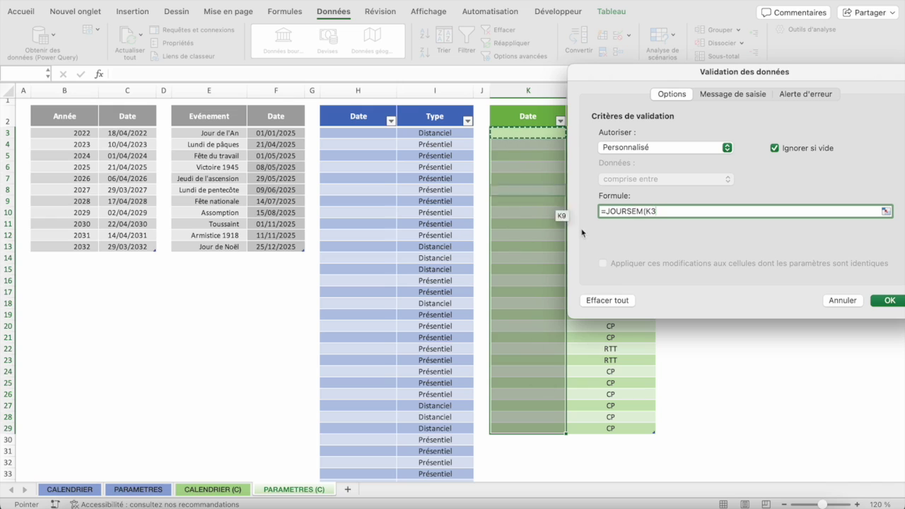
text(;2))
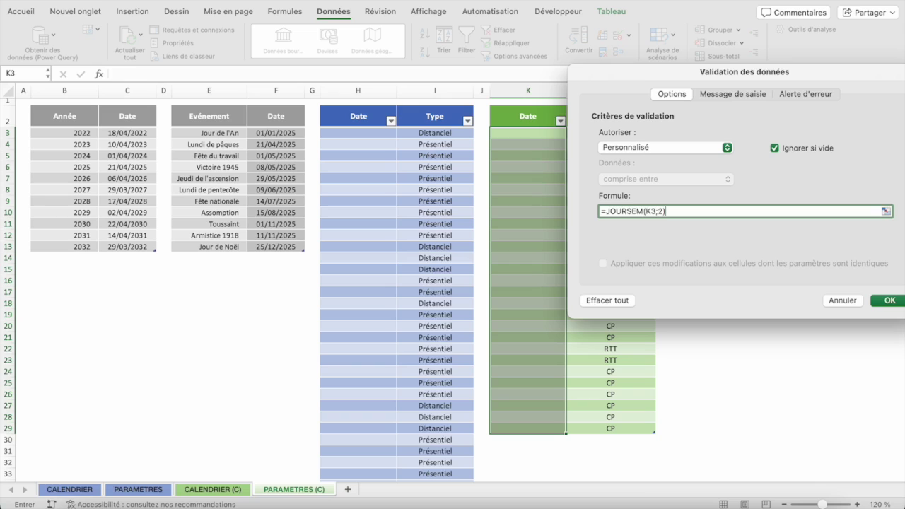
text(6)
key(BackSpace)
key(BackSpace)
text(>>)
key(BackSpace)
key(BackSpace)
text(<)
text(6)
key(Return)
click(528, 156)
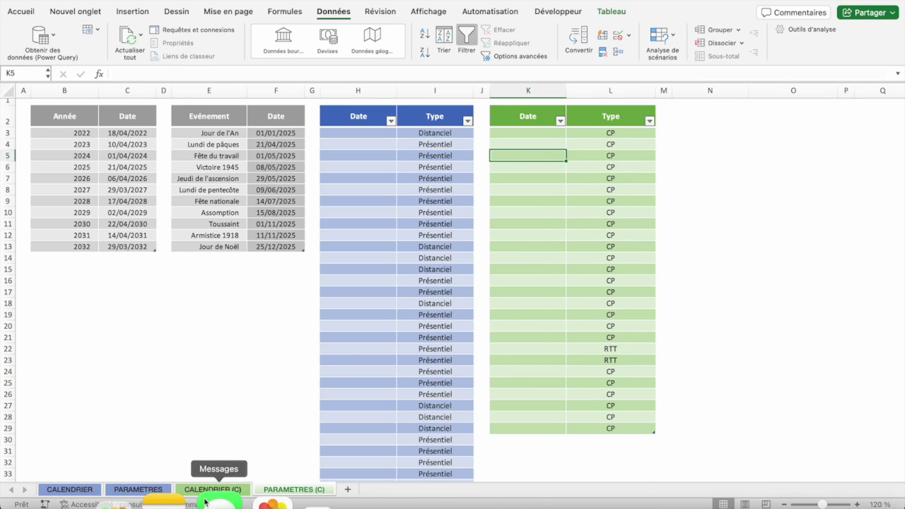
- Test the weekend date 05/07/2025 in K3, cancel the refusal, and reopen the leave column's validation
click(211, 490)
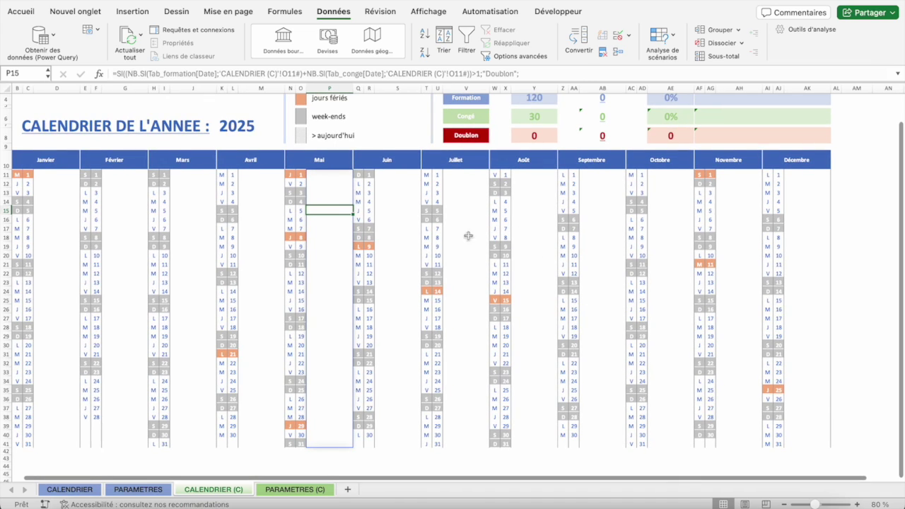
click(295, 490)
click(520, 135)
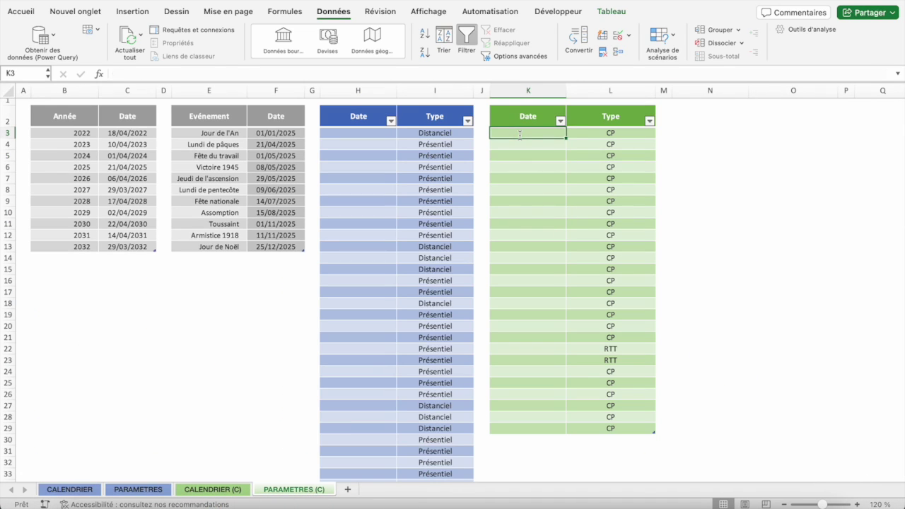
text(05/07/)
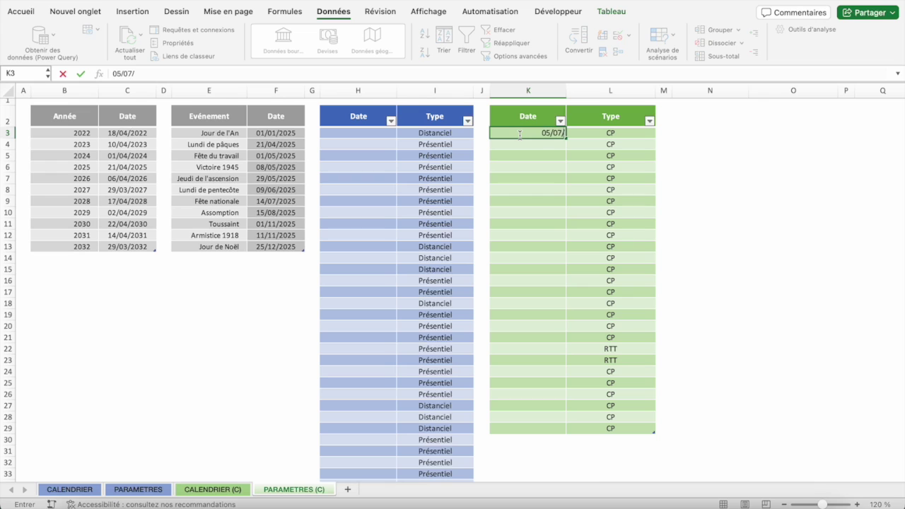
text(2025)
key(Return)
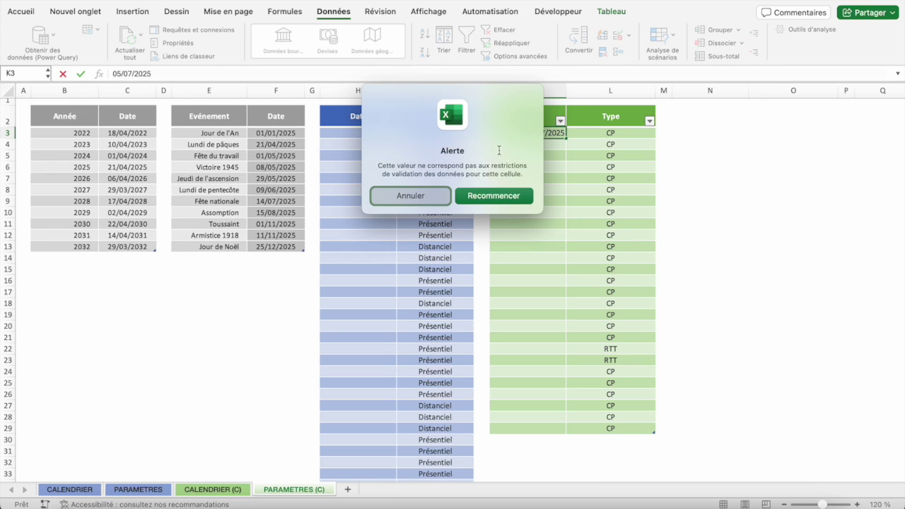
click(433, 195)
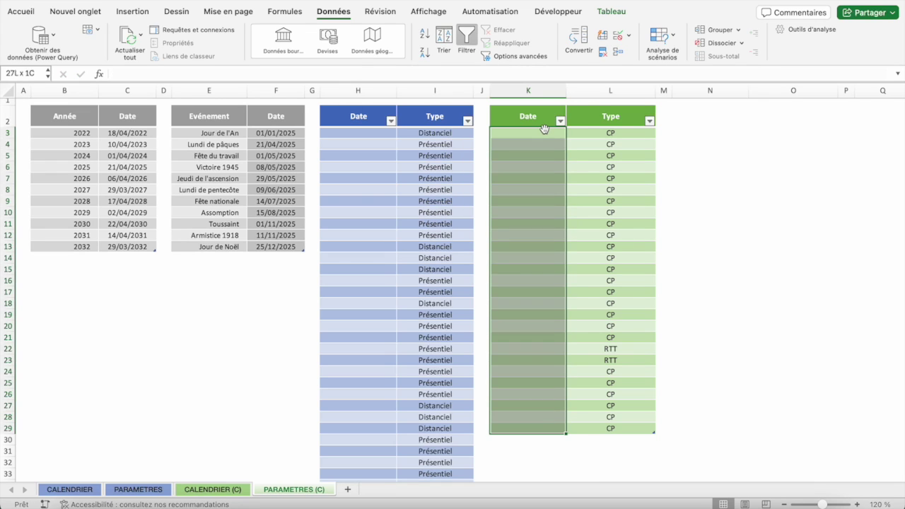
key(ctrl+space)
click(623, 52)
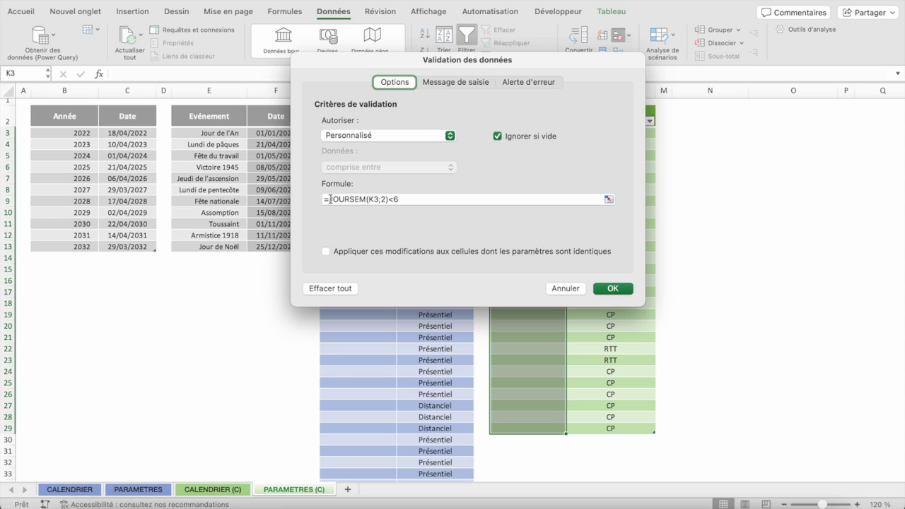
- Replace the validation formula with NB.SI referencing the holiday range F3:F13
click(330, 199)
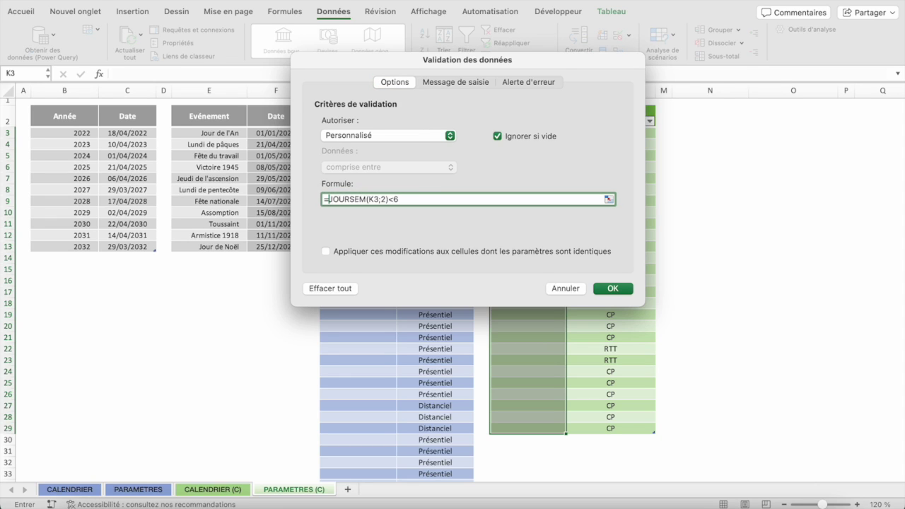
drag(402, 199, 324, 199)
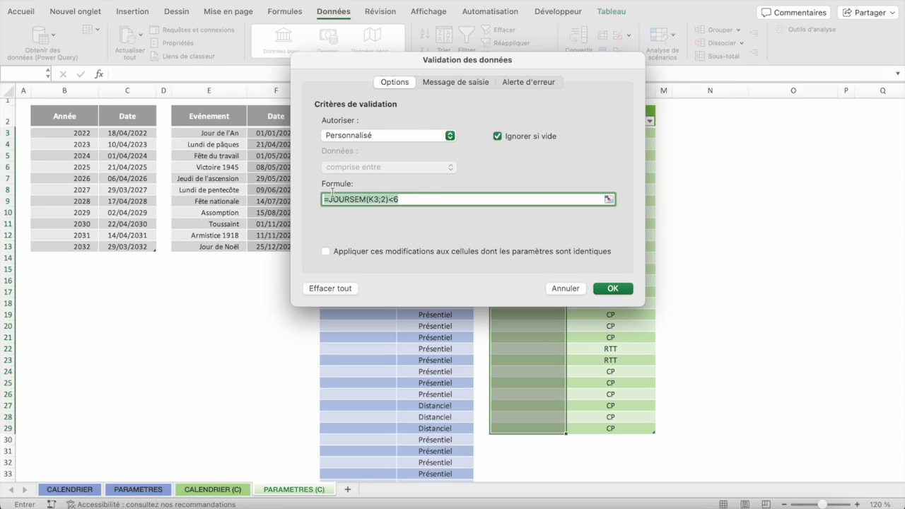
key(BackSpace)
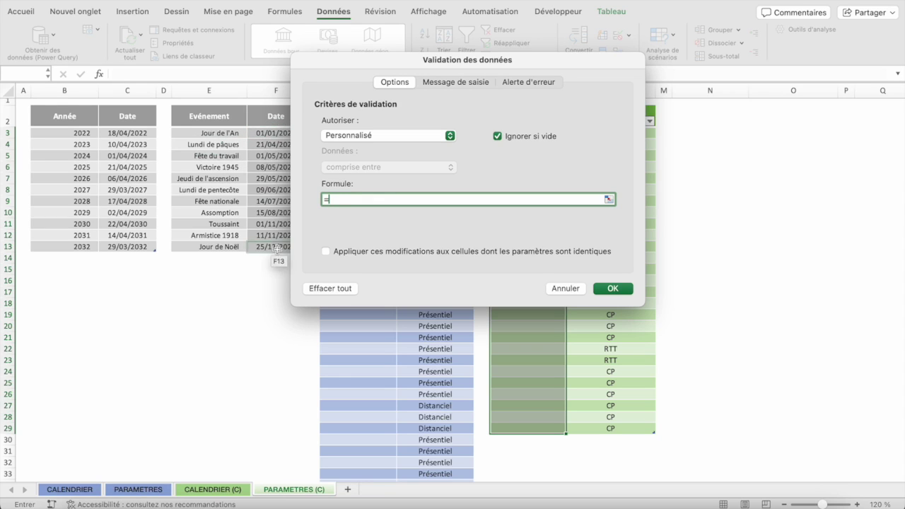
text(NB.SI()
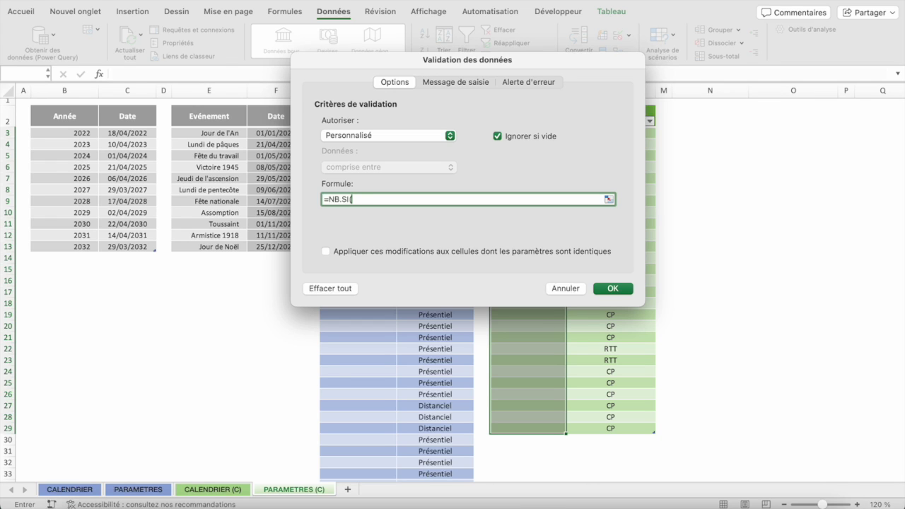
drag(341, 57, 466, 63)
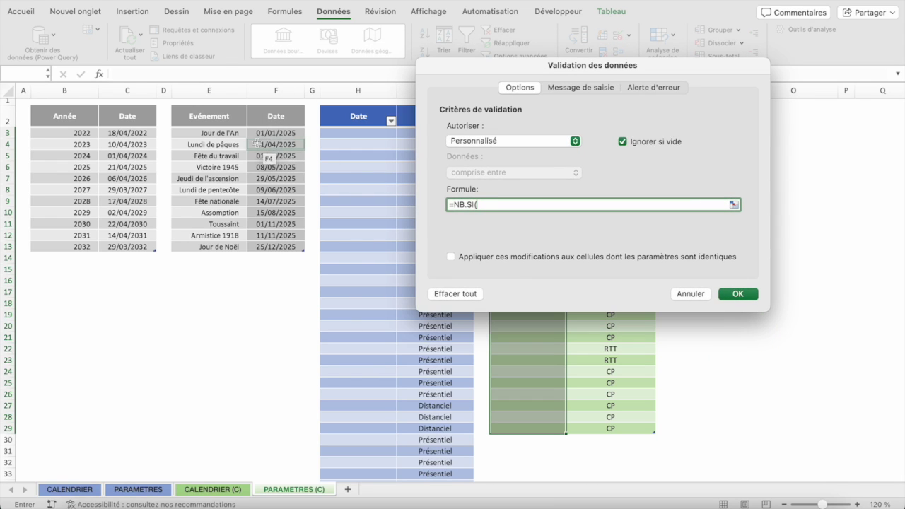
drag(256, 133, 265, 248)
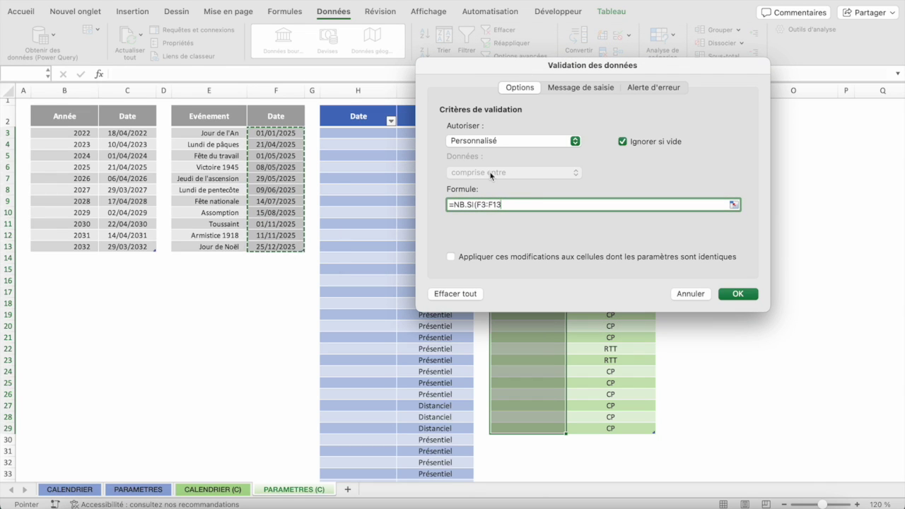
- Make the holiday range absolute as $F$3:$F$13
click(475, 204)
text($)
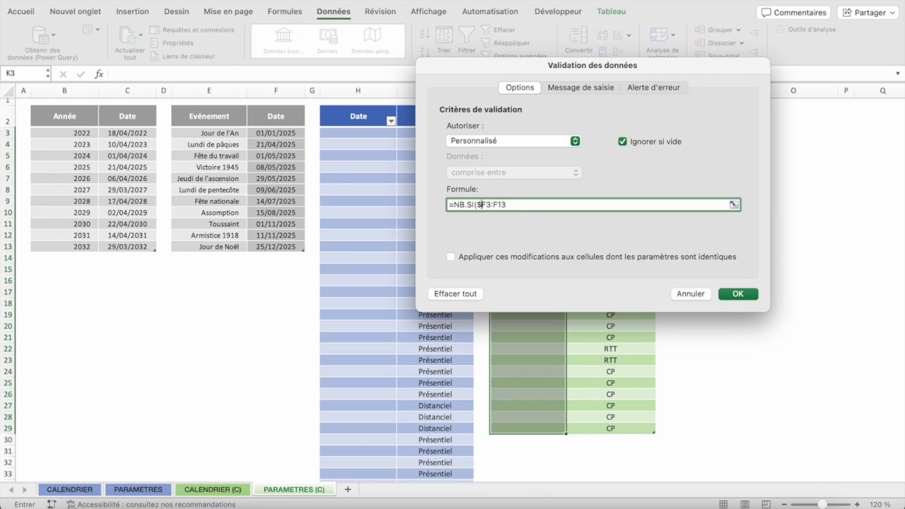
click(485, 204)
text($)
click(499, 204)
text($)
click(509, 204)
text($F$)
- Complete the formula as =NB.SI($F$3:$F$13;K3)=0 and confirm the rule
click(555, 205)
text(;)
drag(457, 68, 571, 99)
click(508, 134)
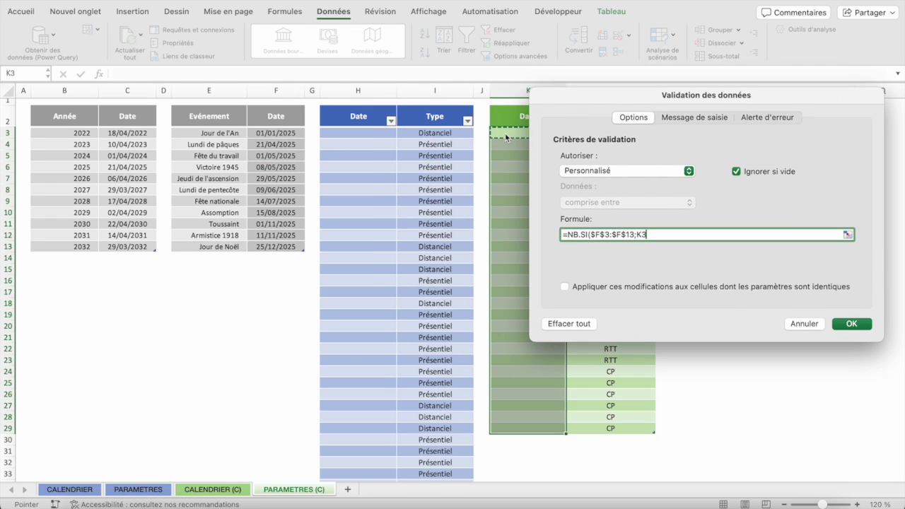
text())
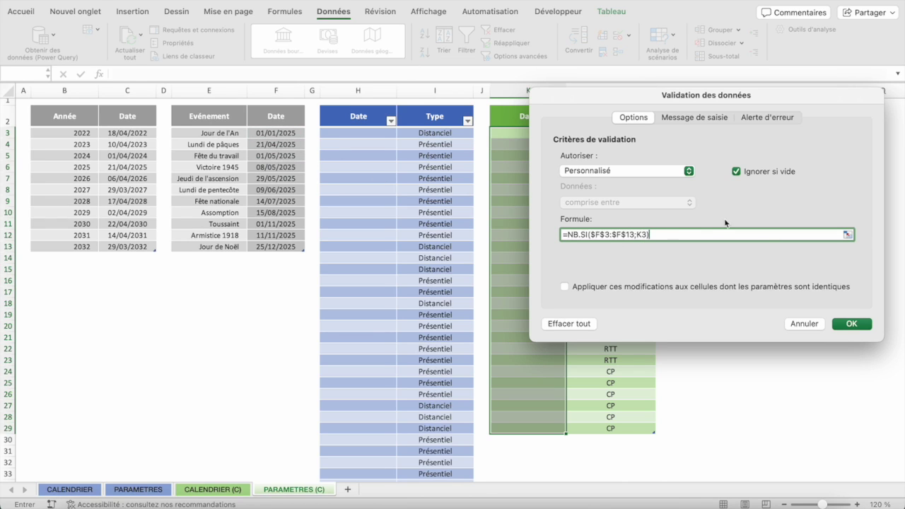
text(=0)
click(869, 326)
- Enter 02/01/2025 in K3, accepted, then change it to the holiday 01/01/2025, refused
click(523, 134)
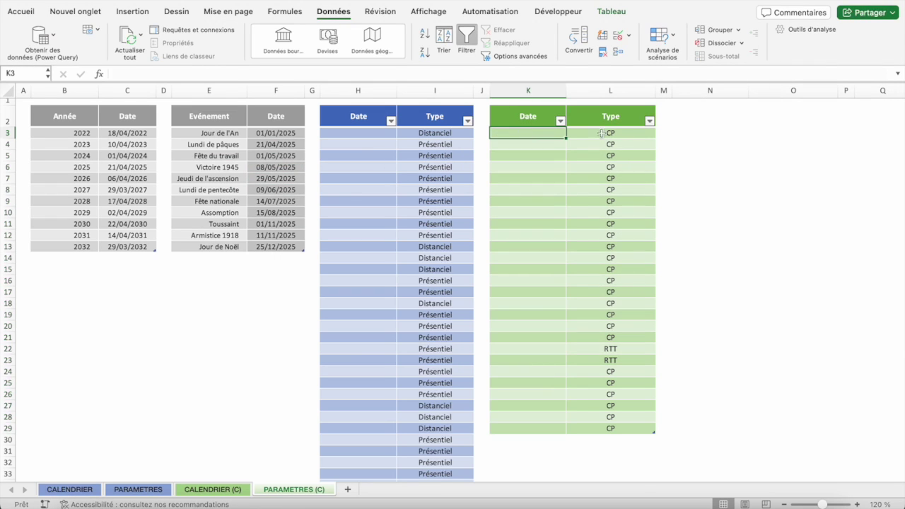
text(02/01)
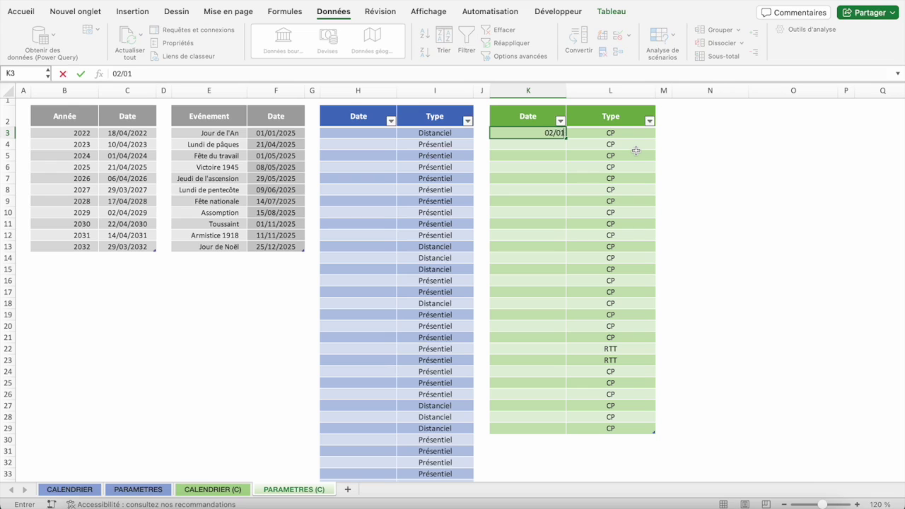
text(/2025)
key(Return)
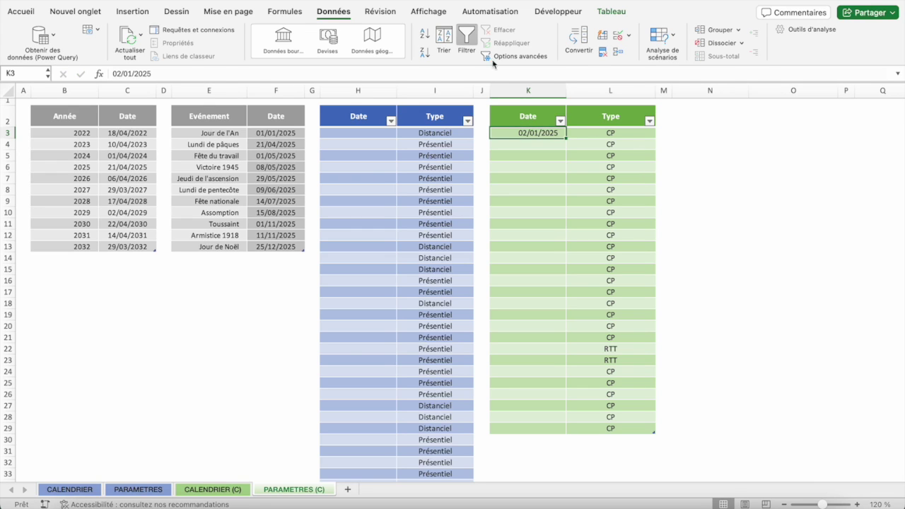
click(119, 74)
key(BackSpace)
text(1)
key(Return)
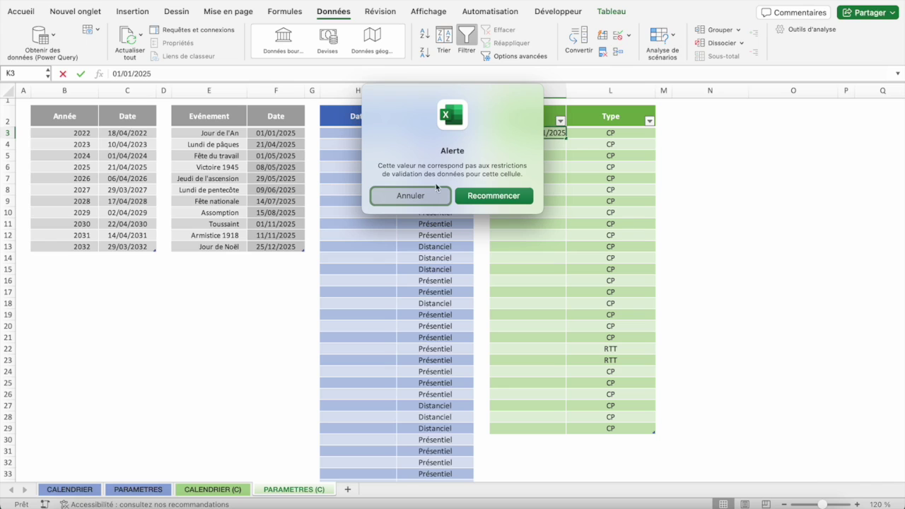
click(423, 197)
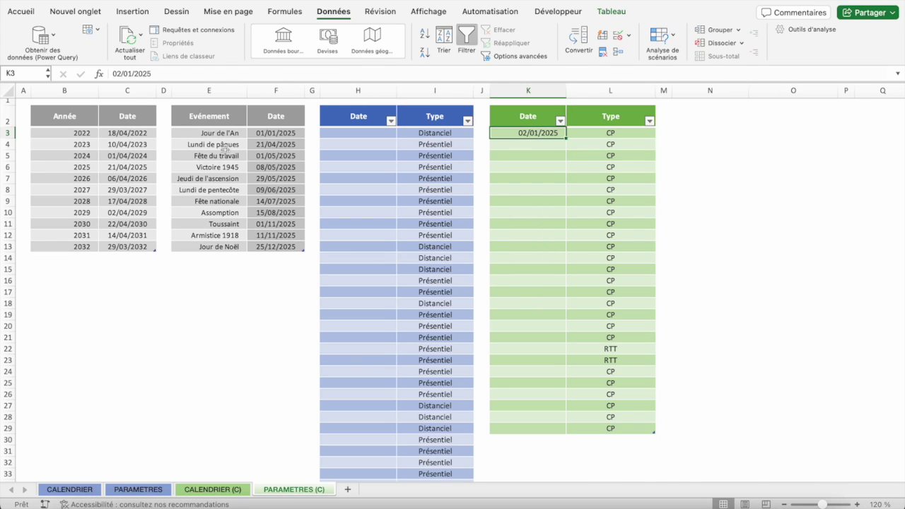
- Check the holiday dates in F3:F13 and clear the test date from K3
drag(274, 133, 276, 247)
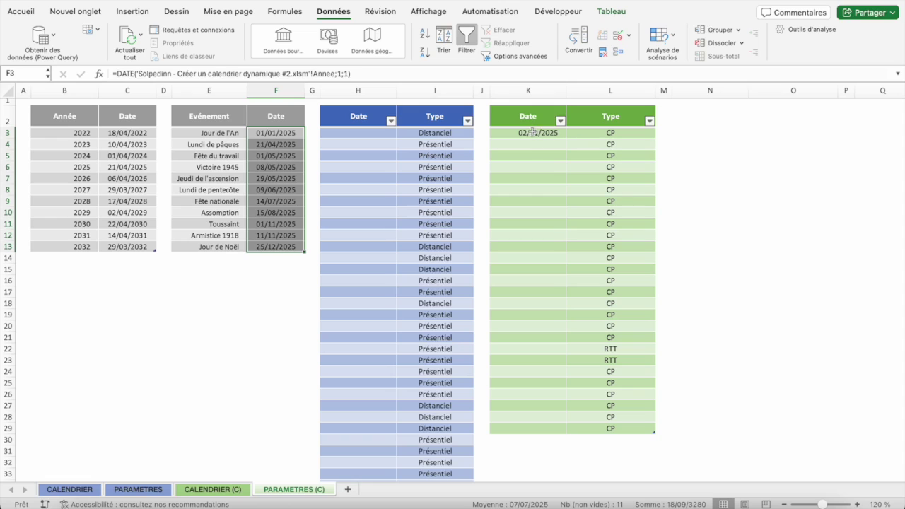
click(532, 132)
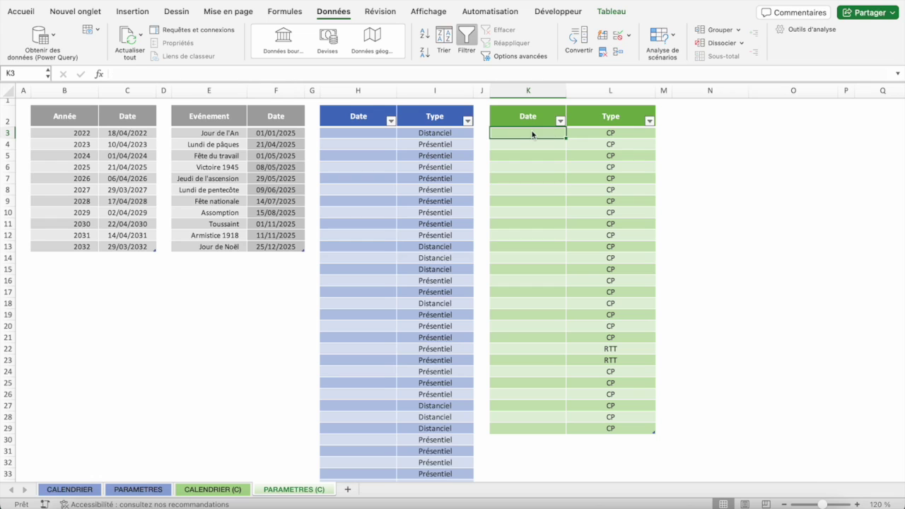
key(ctrl+space)
- Reopen the leave column's validation and prefix the formula with ET(
click(619, 35)
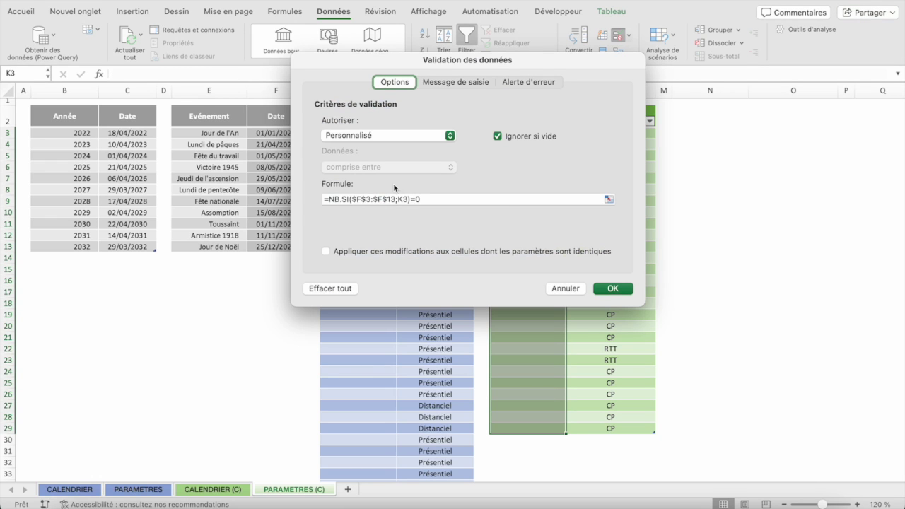
click(330, 199)
drag(317, 61, 392, 60)
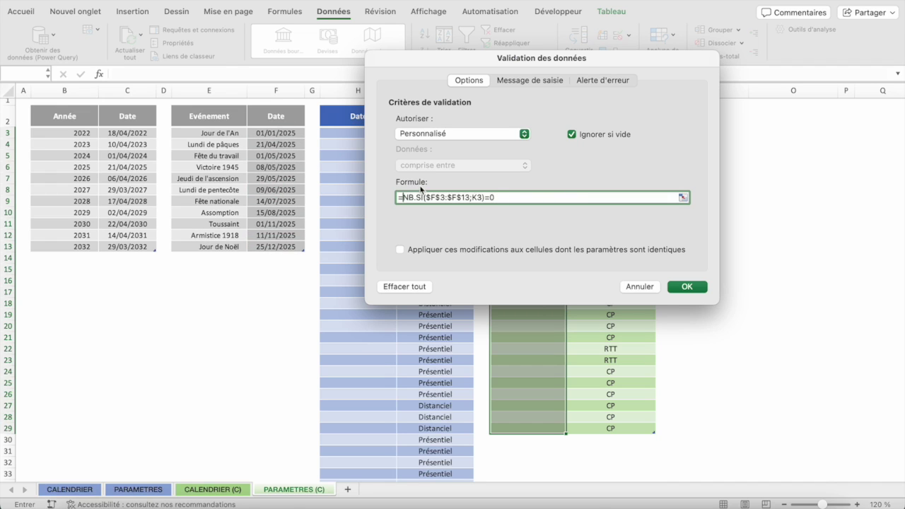
text(E)
text(T()
key(BackSpace)
text(()
- Append ;JOURSEM(K3;2)<6 and close the parenthesis, giving the combined holiday-and-weekend rule
click(509, 198)
drag(509, 198, 416, 197)
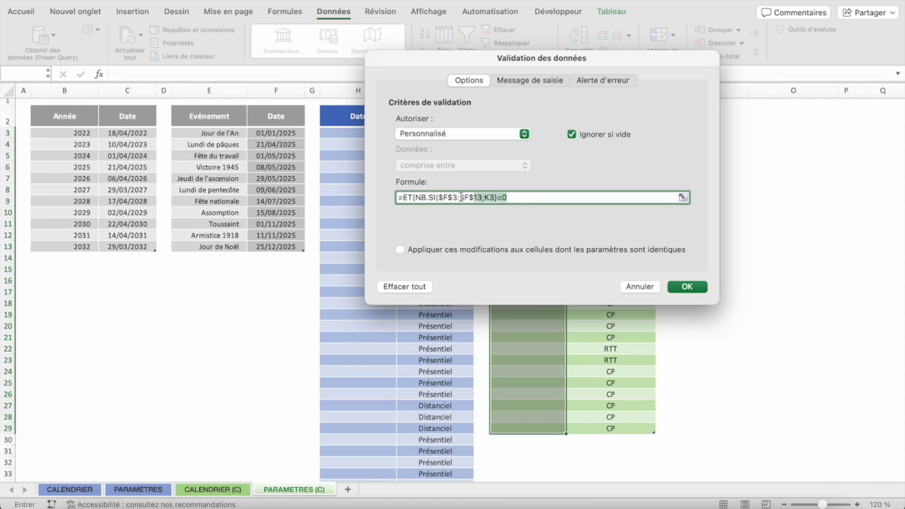
click(527, 198)
text(;)
text(JO)
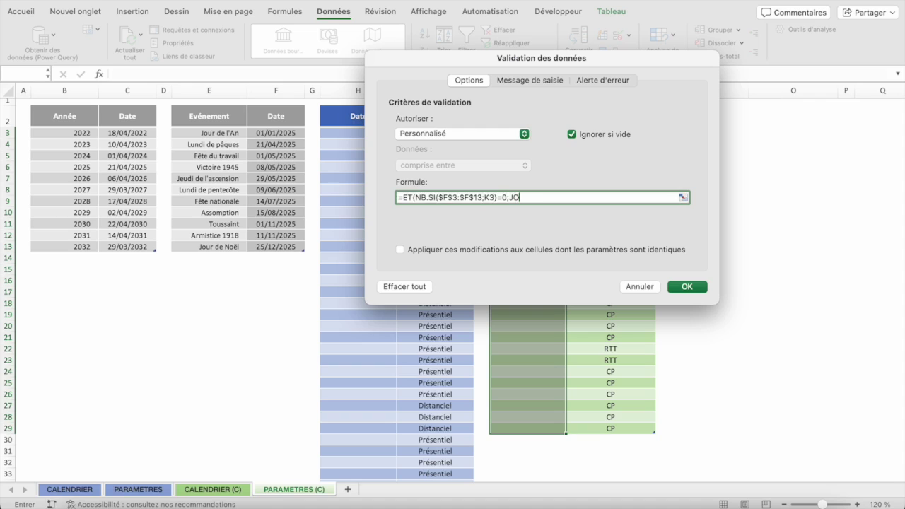
text(URSEM()
text(K3;2)<)
text(6)
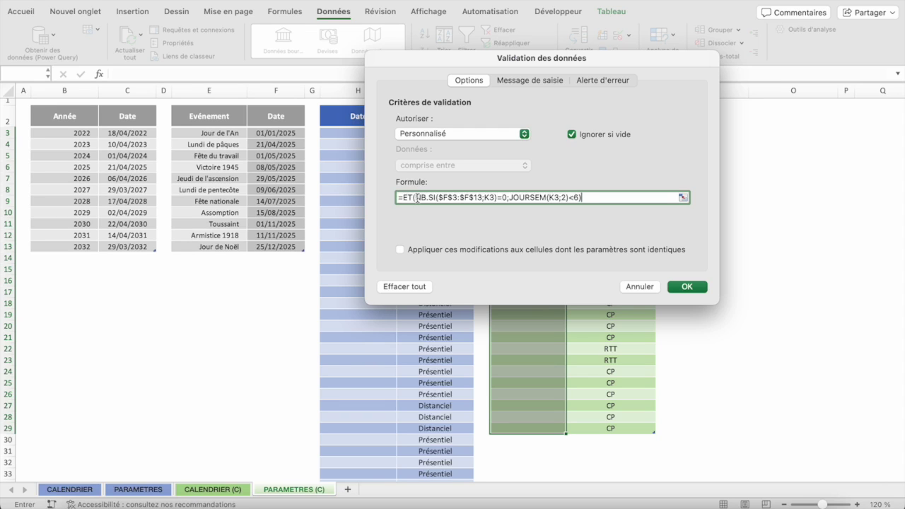
drag(417, 198, 506, 200)
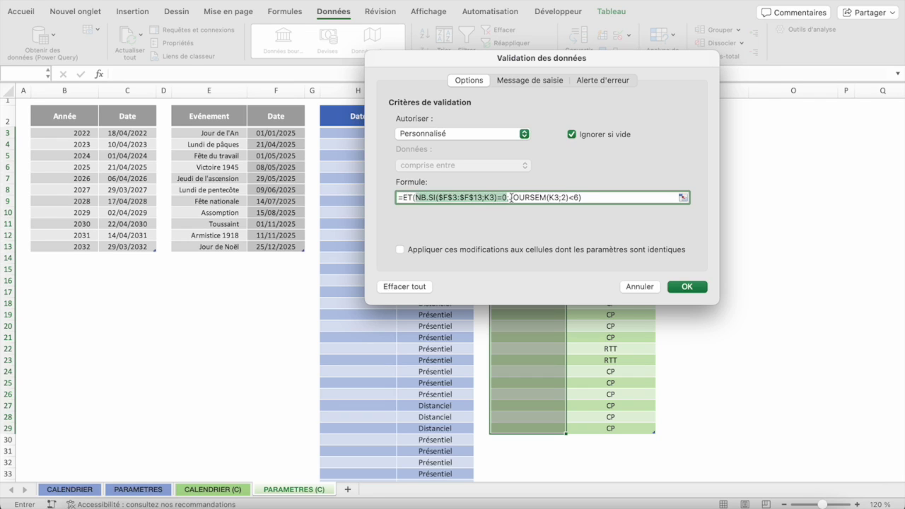
drag(509, 198, 580, 199)
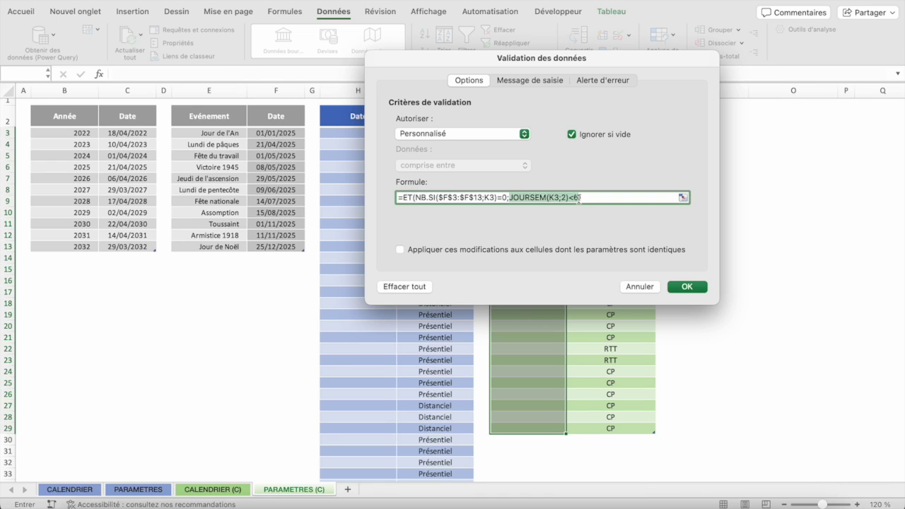
click(580, 199)
text())
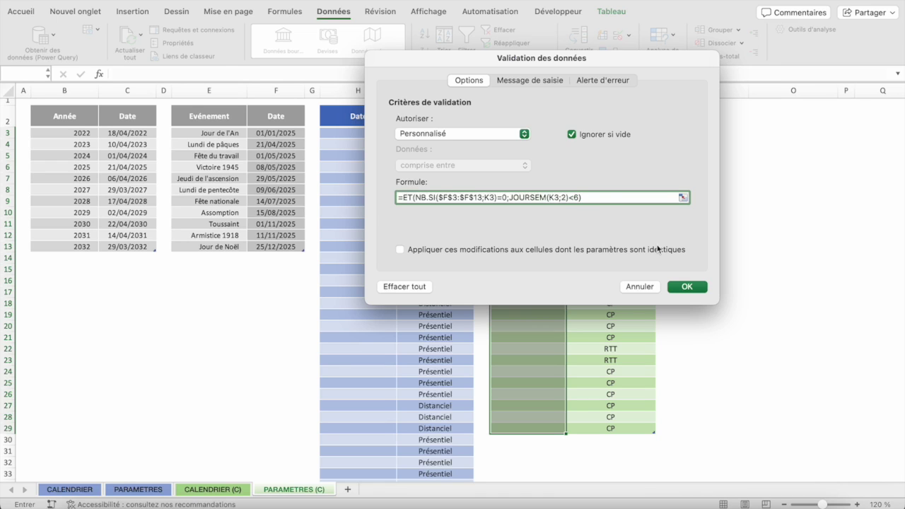
click(687, 286)
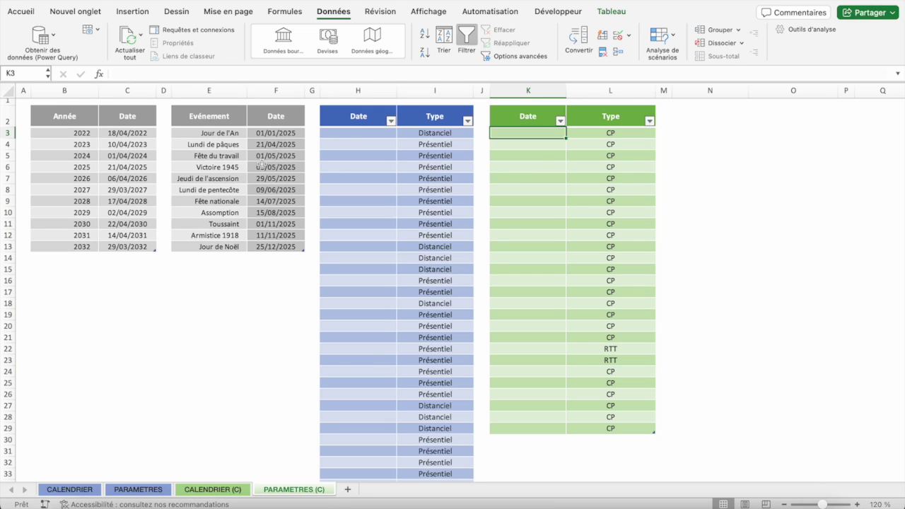
text(08)
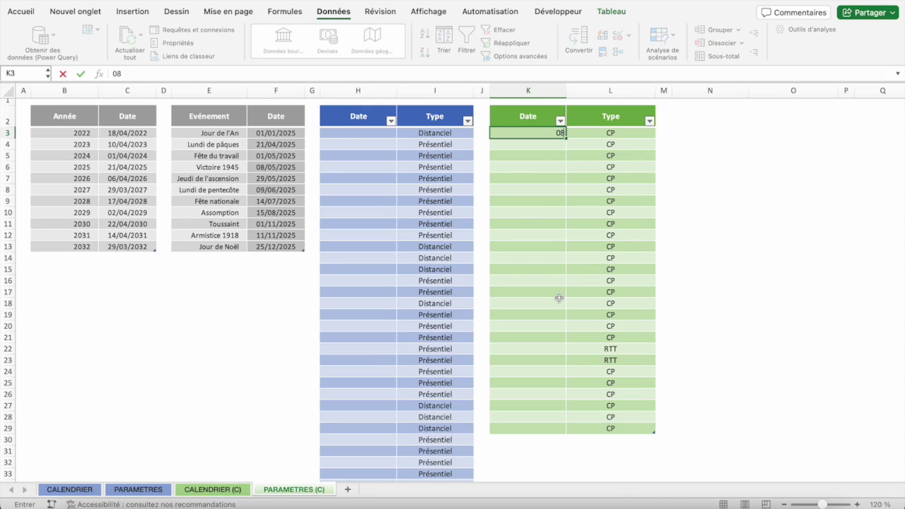
text(/05/)
text(25)
key(Return)
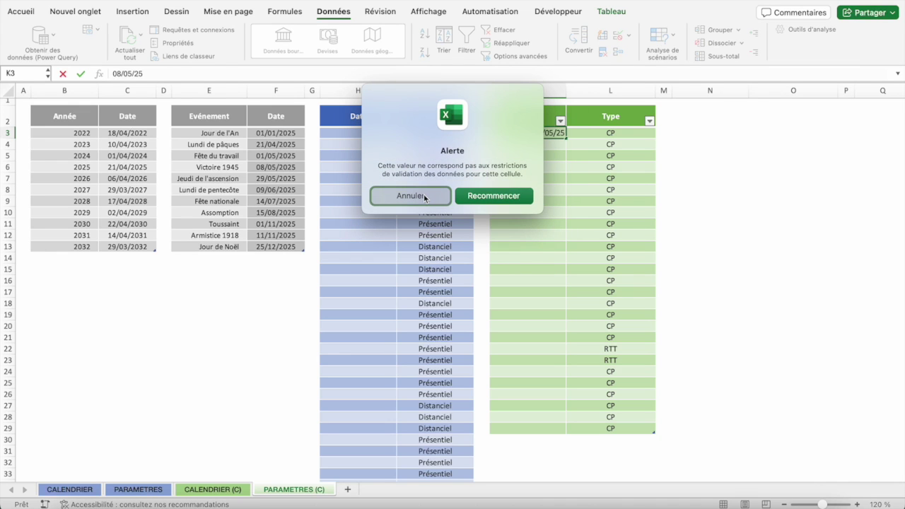
click(426, 199)
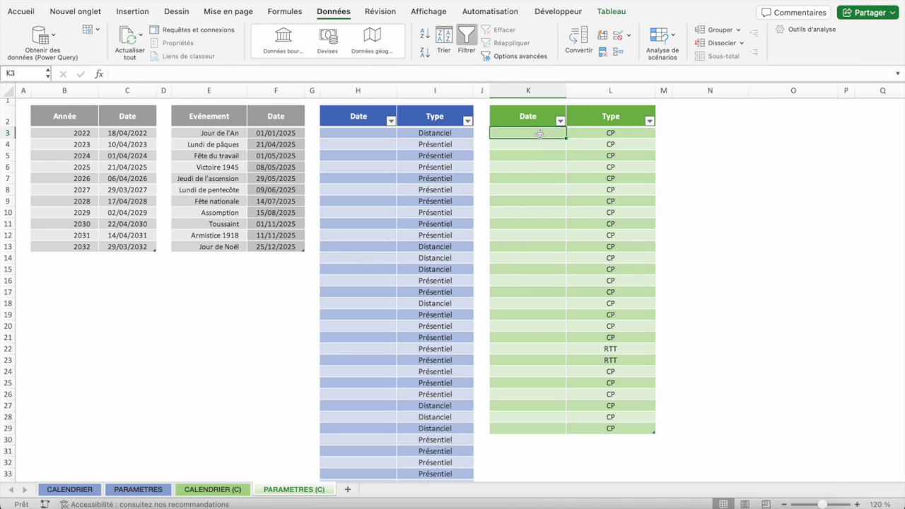
key(ctrl+Page_Up)
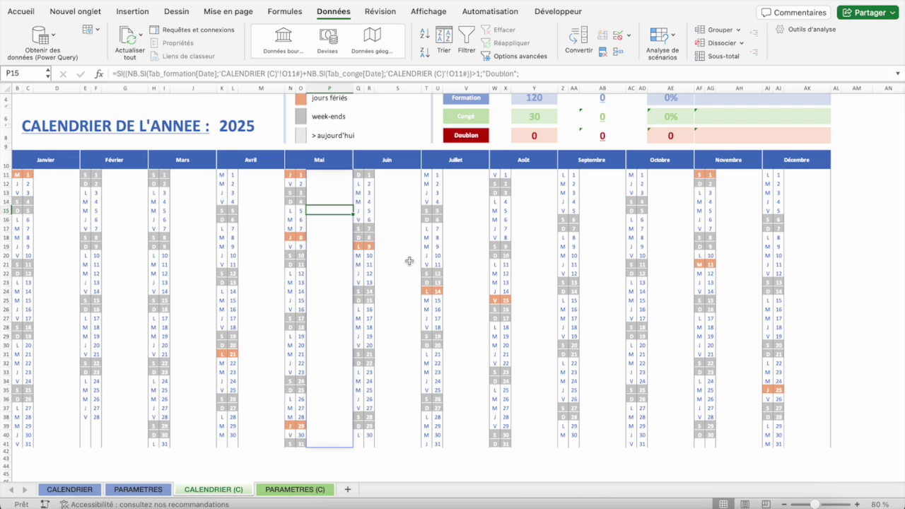
click(388, 237)
key(Up)
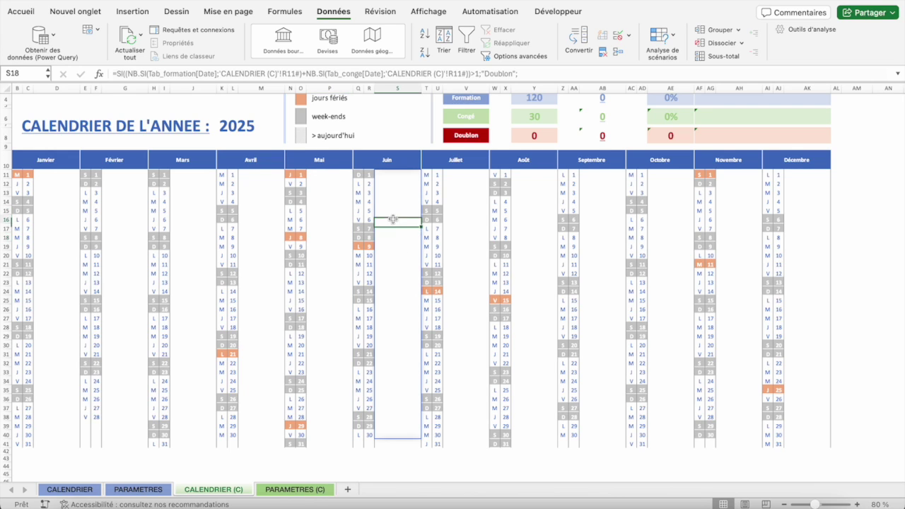
key(Up)
click(295, 490)
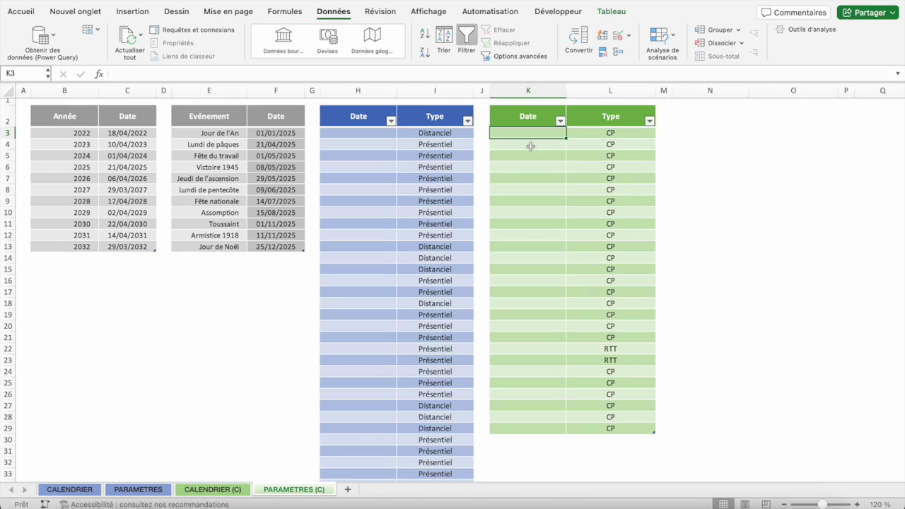
text(07/0)
text(5)
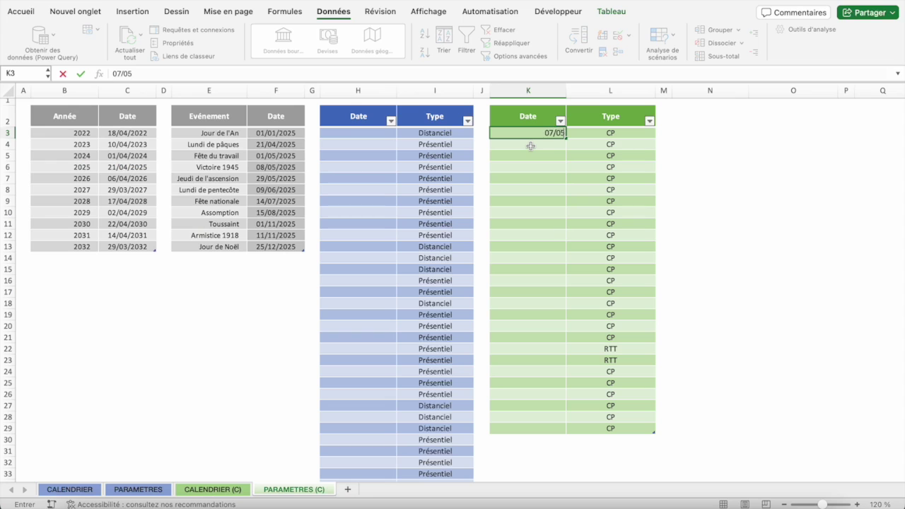
key(BackSpace)
text(5/2025)
key(Return)
click(537, 132)
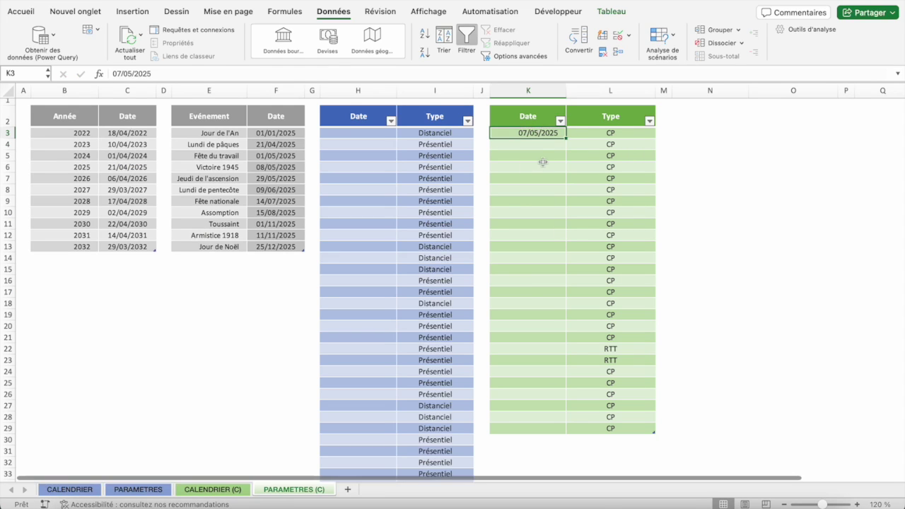
click(132, 73)
key(BackSpace)
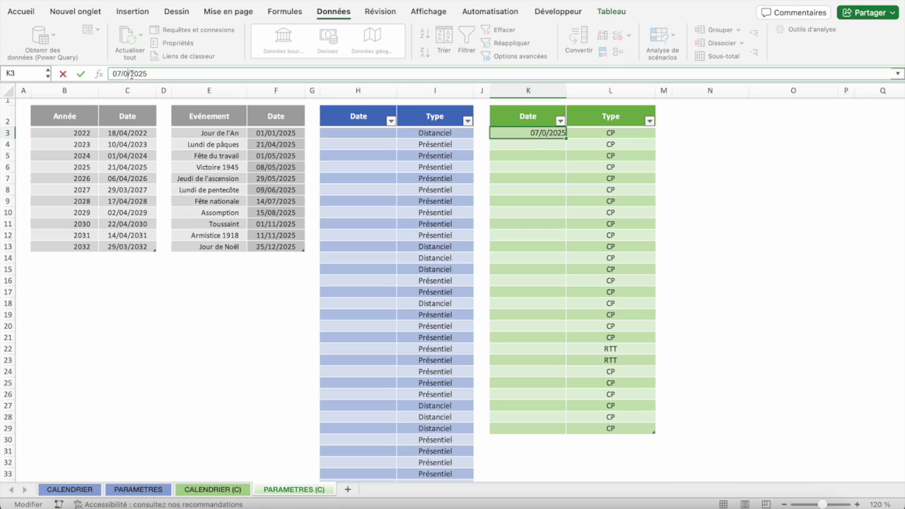
text(6)
key(Return)
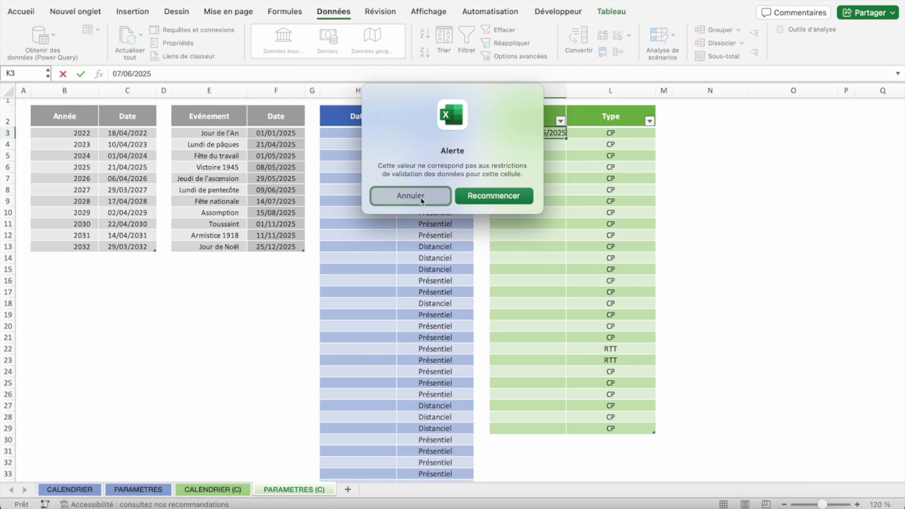
click(421, 201)
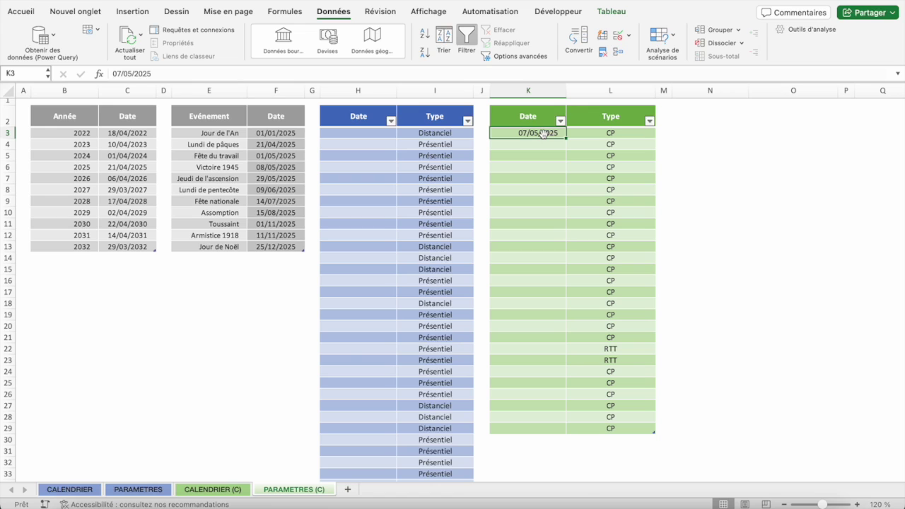
key(Delete)
key(ctrl+space)
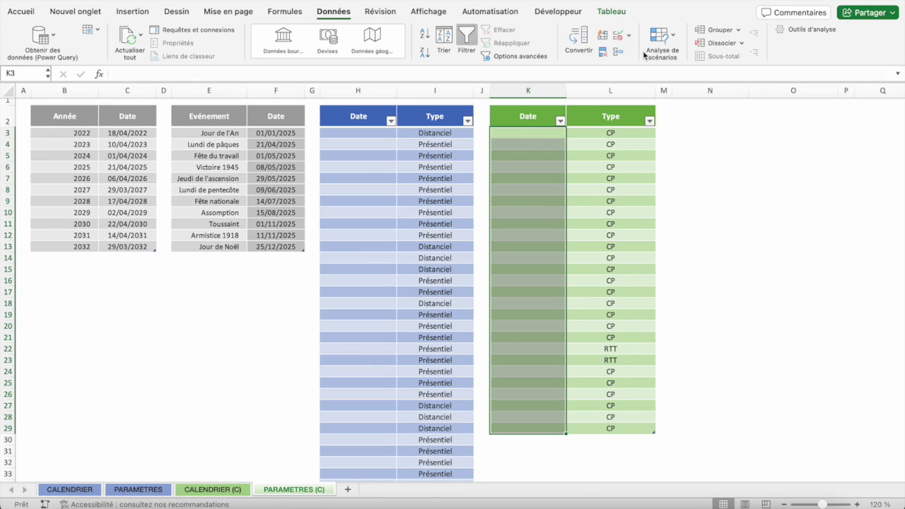
- Add a Stop error alert 'Week-end ou jours fériés !' with message 'Impossible de poser un congé un week-end ou un jour férié !'
click(619, 35)
click(556, 82)
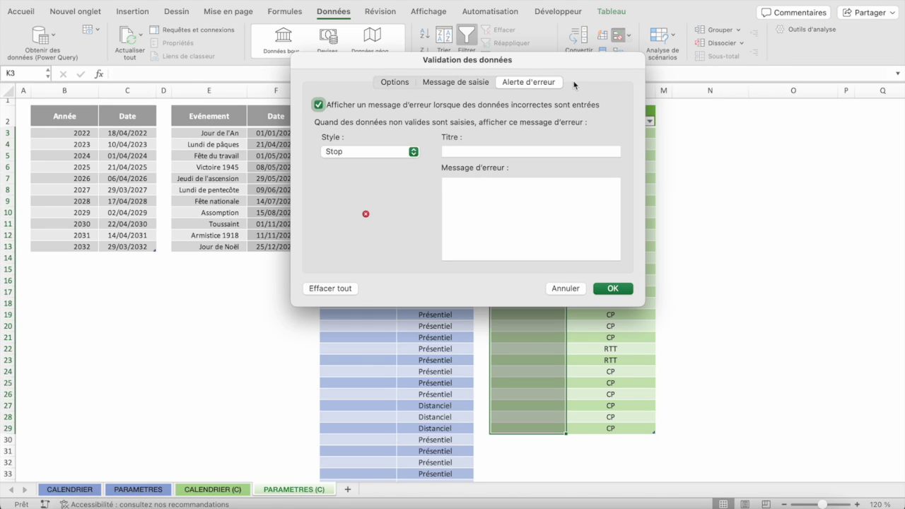
click(476, 153)
text(Week)
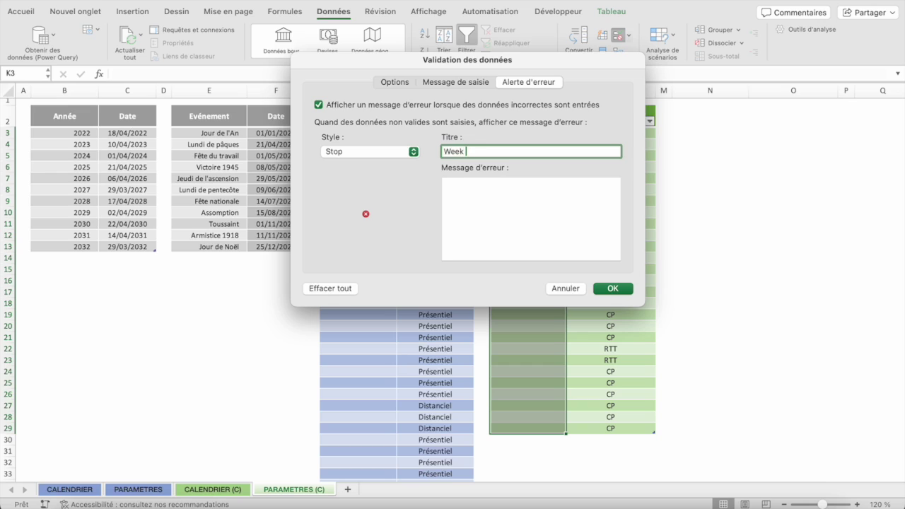
key(BackSpace)
text(-end ou jour)
text(s fériés)
text( !)
click(505, 186)
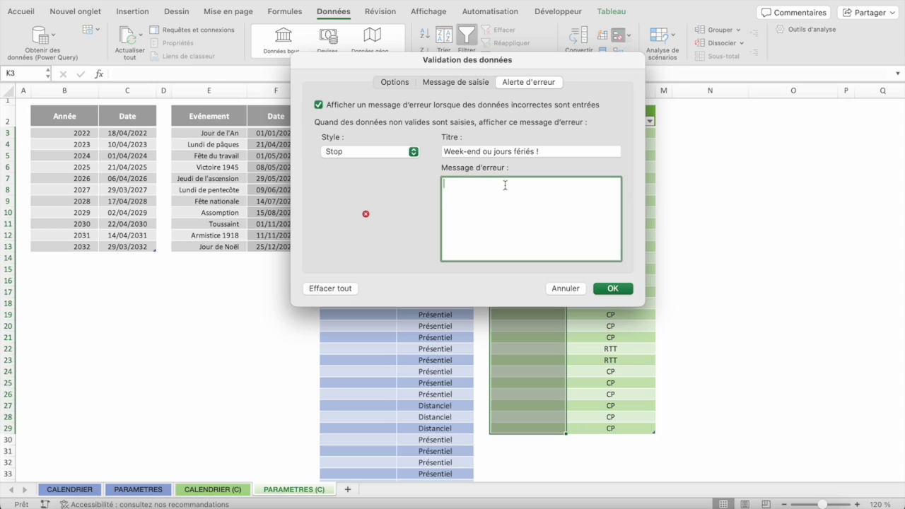
text(Impossib)
text(le de poser un cong)
text(é un week-e)
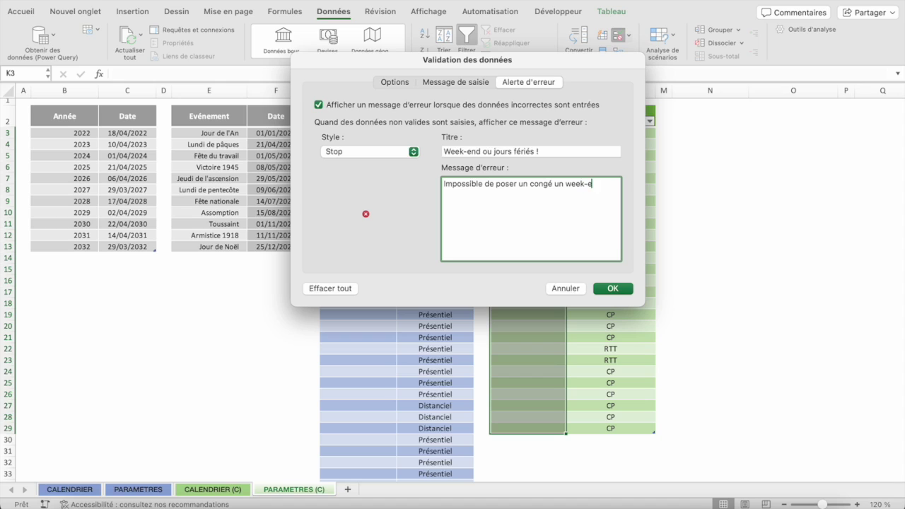
text(nd ou un jour )
text(férié)
text( !)
key(Return)
click(623, 287)
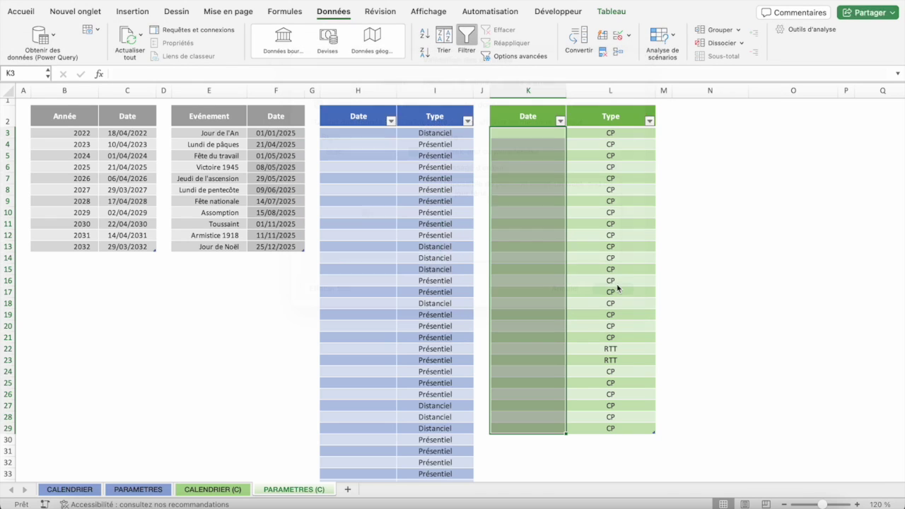
click(507, 133)
click(330, 135)
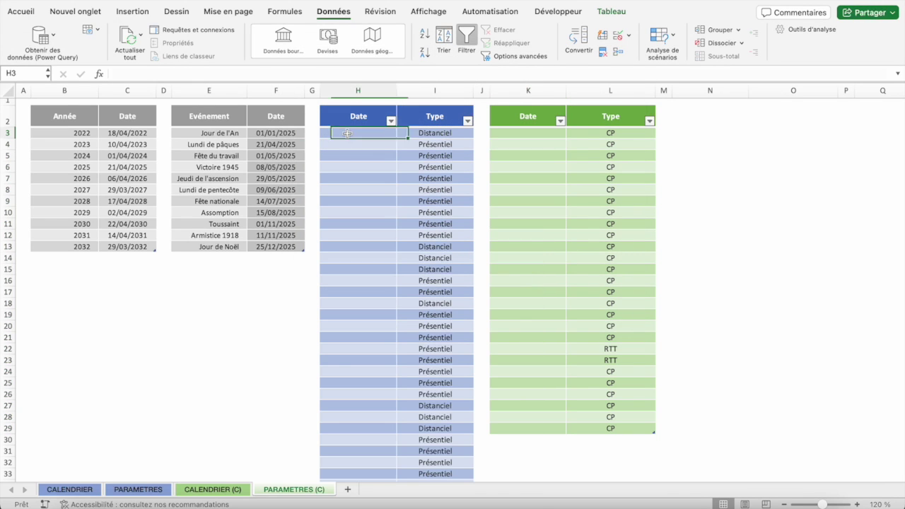
click(511, 136)
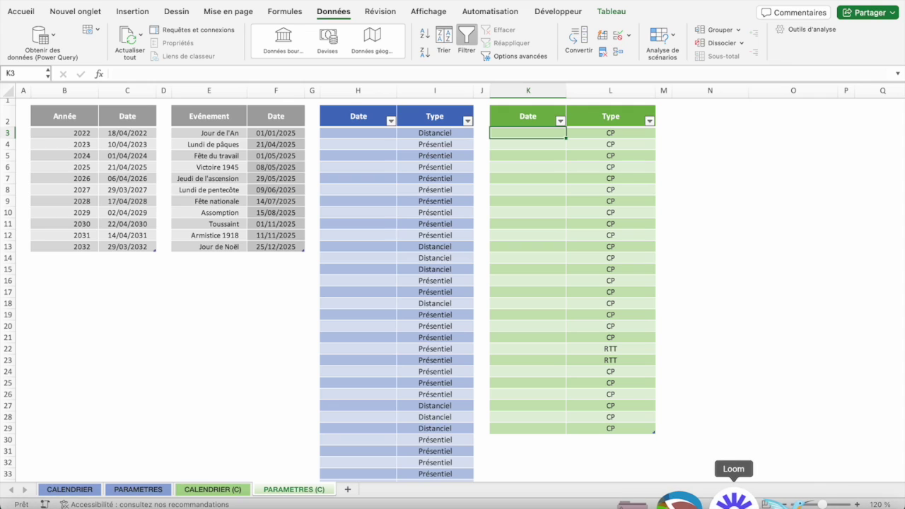
click(734, 498)
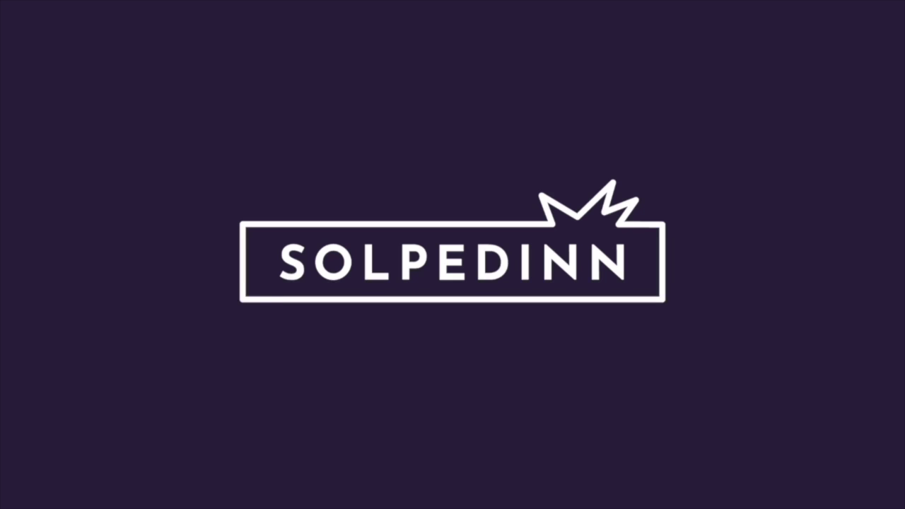